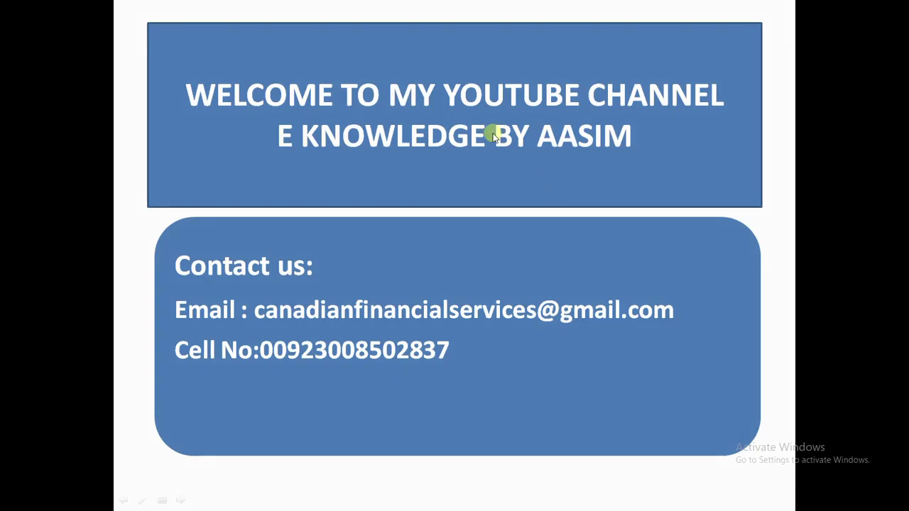
Play the three-slide 'Proforma Invoice - Export' slide show to its end and exit to Normal view
{"action": "left_click", "coordinate": [458, 141]}
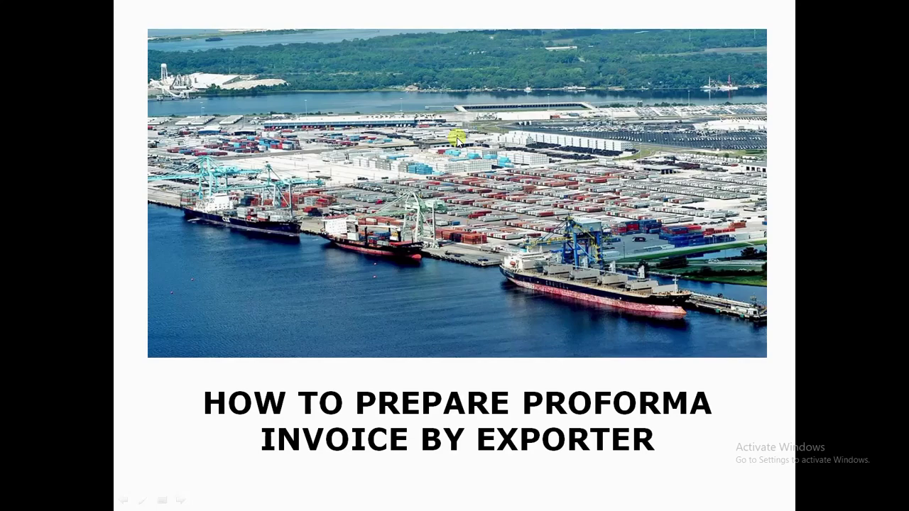
{"action": "left_click", "coordinate": [456, 141]}
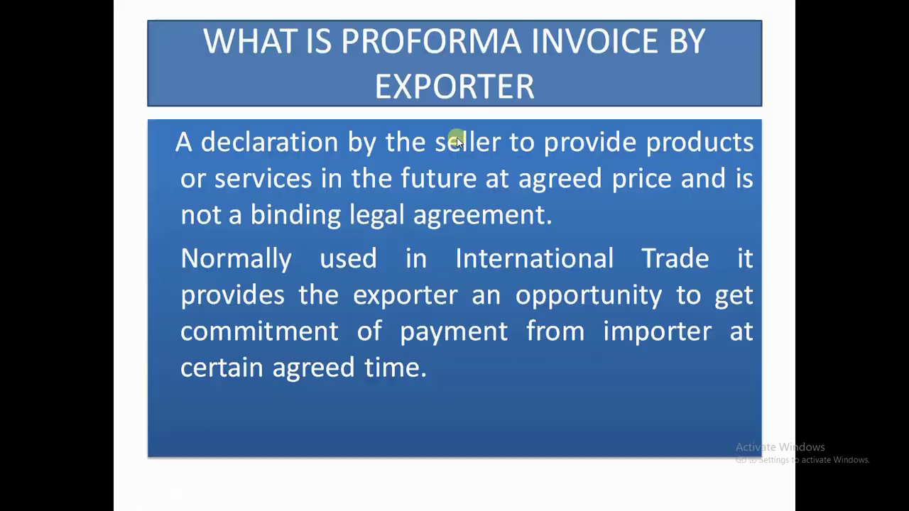
{"action": "left_click", "coordinate": [478, 67]}
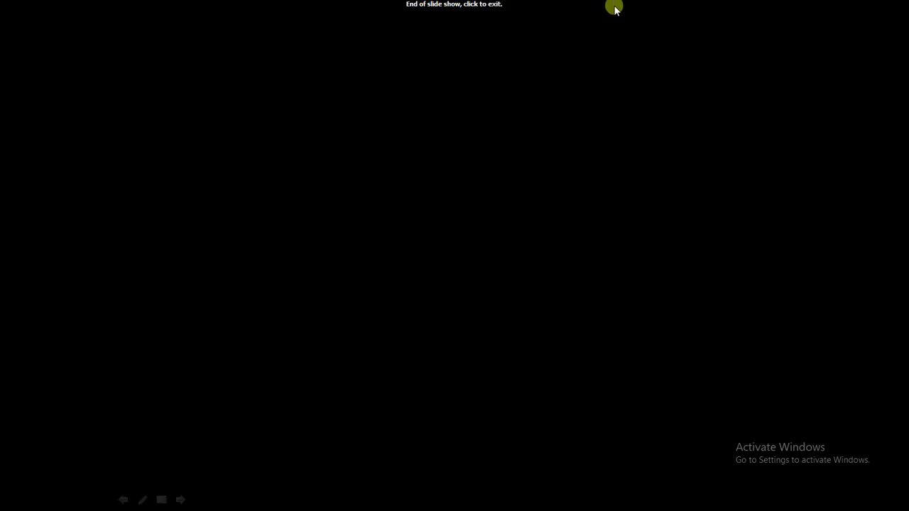
{"action": "left_click", "coordinate": [615, 8]}
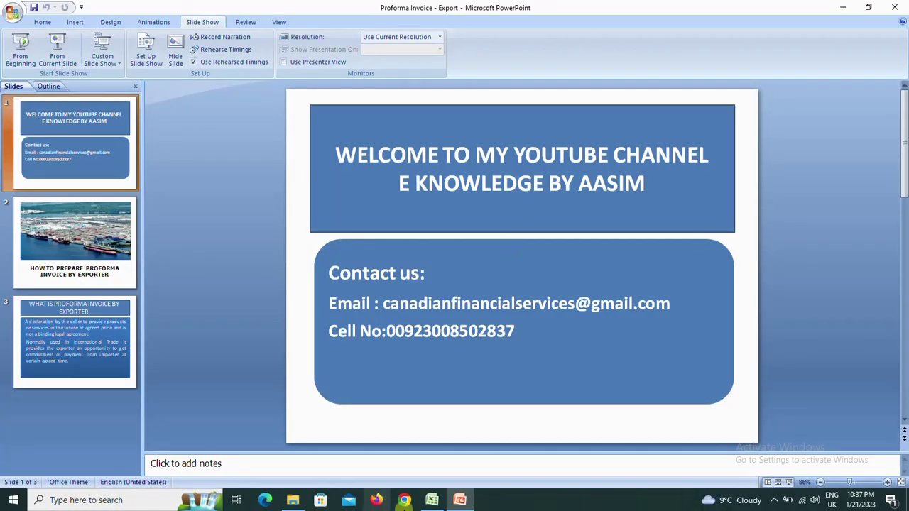
Switch to the proforma-invoice workbook and select cell A1 at the top of the invoice
{"action": "left_click", "coordinate": [432, 501]}
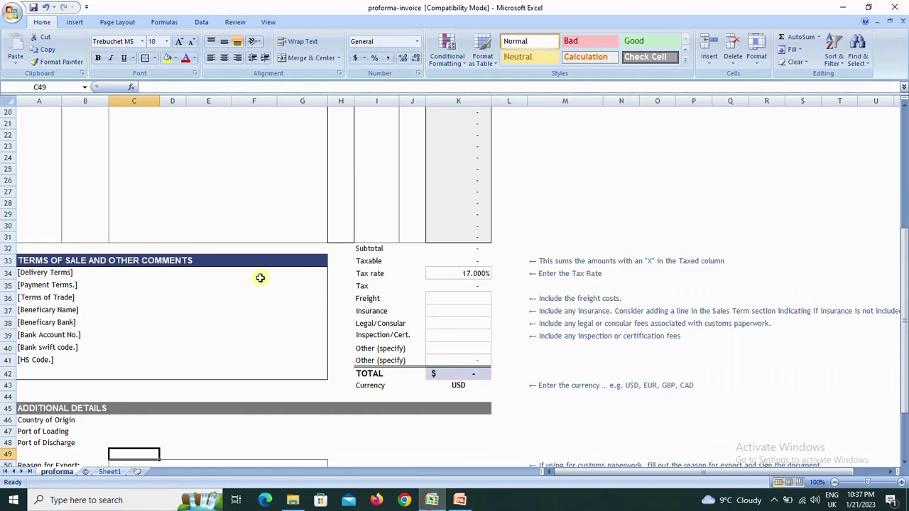
{"action": "key", "text": "Page_Up"}
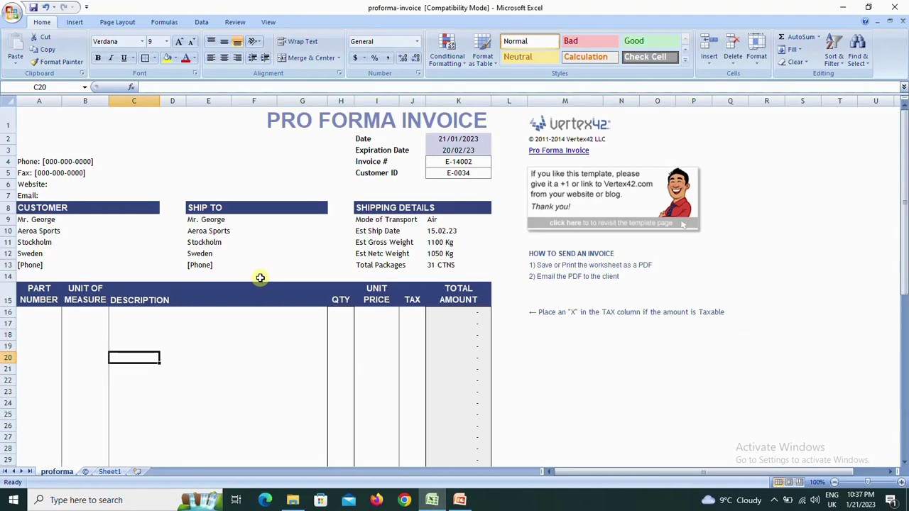
{"action": "left_click", "coordinate": [42, 115]}
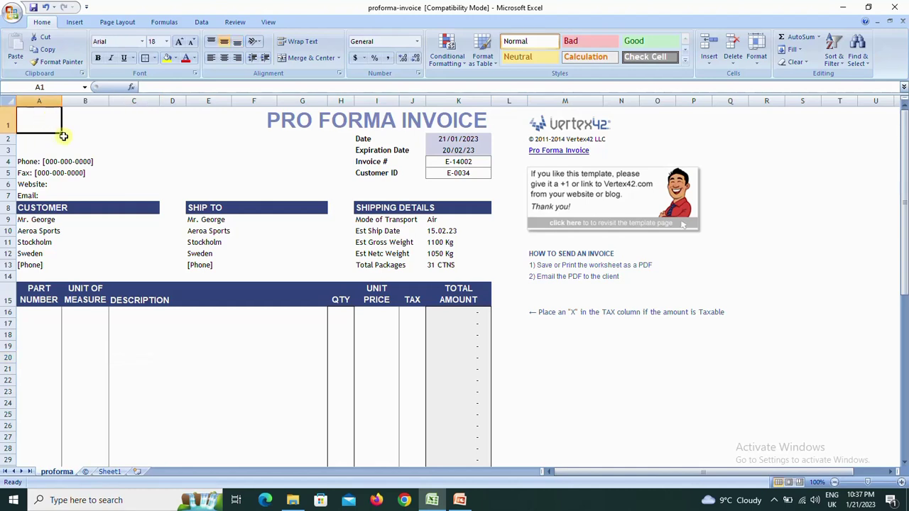
Enter 'JS Sportswear Limited', 'Gondal Road' and 'Sialkot' into A1, A2 and A3
{"action": "type", "text": "JS"}
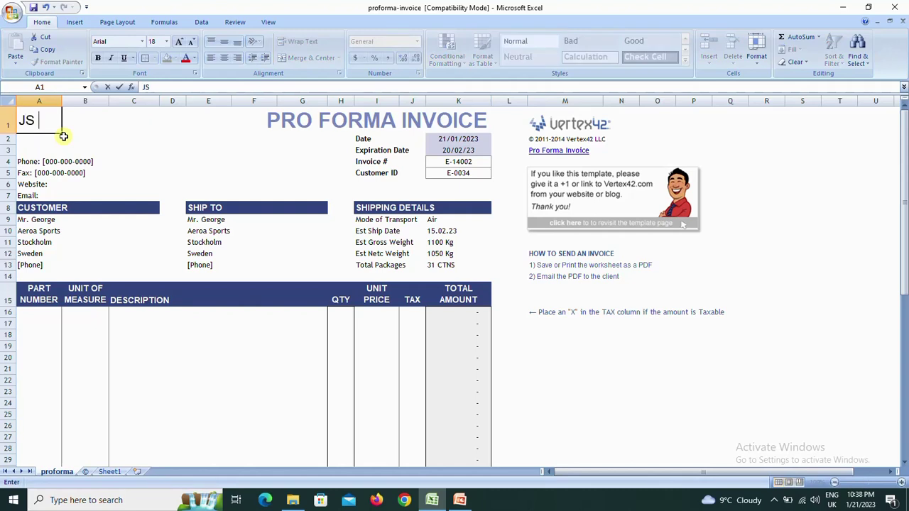
{"action": "type", "text": " Sport"}
{"action": "type", "text": "swear Li"}
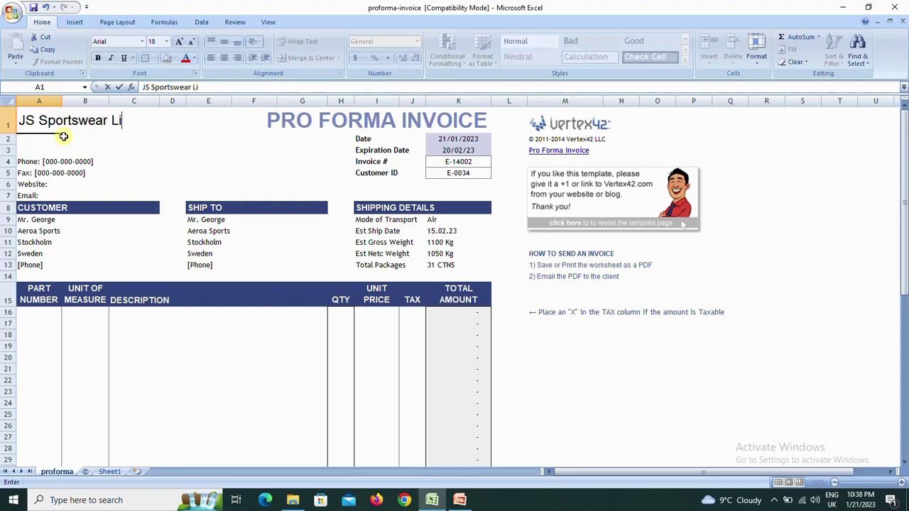
{"action": "type", "text": "mited"}
{"action": "key", "text": "Return"}
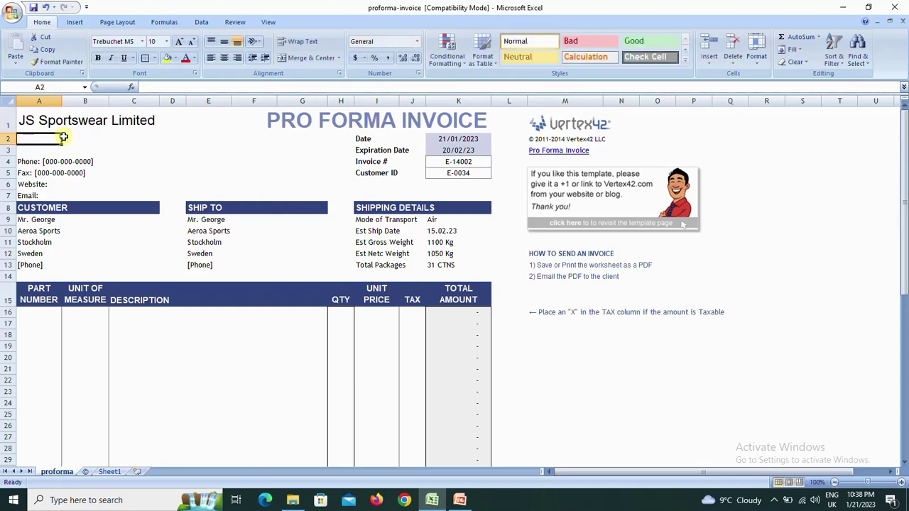
{"action": "type", "text": "Gonda"}
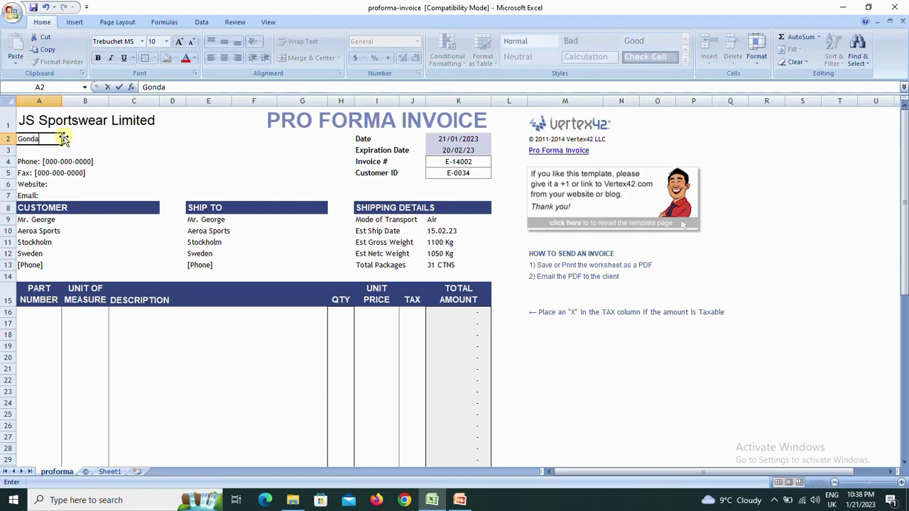
{"action": "type", "text": "l Ro"}
{"action": "type", "text": "ad"}
{"action": "key", "text": "Return"}
{"action": "type", "text": "S"}
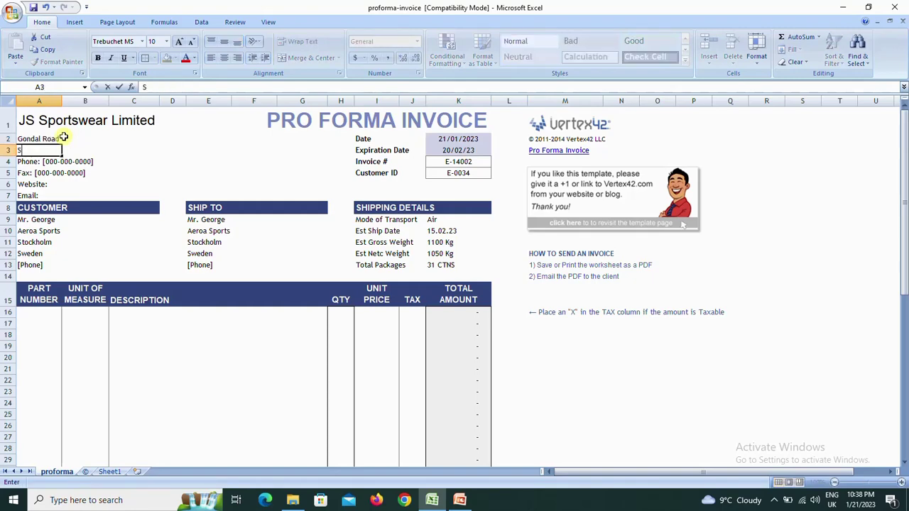
{"action": "type", "text": "ialkot"}
{"action": "key", "text": "Return"}
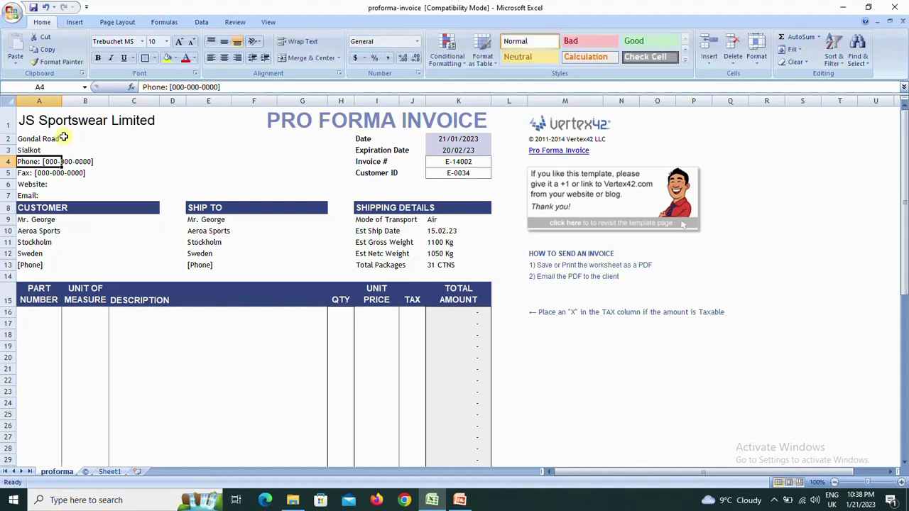
{"action": "key", "text": "Return"}
{"action": "key", "text": "Return"}
{"action": "key", "text": "Return"}
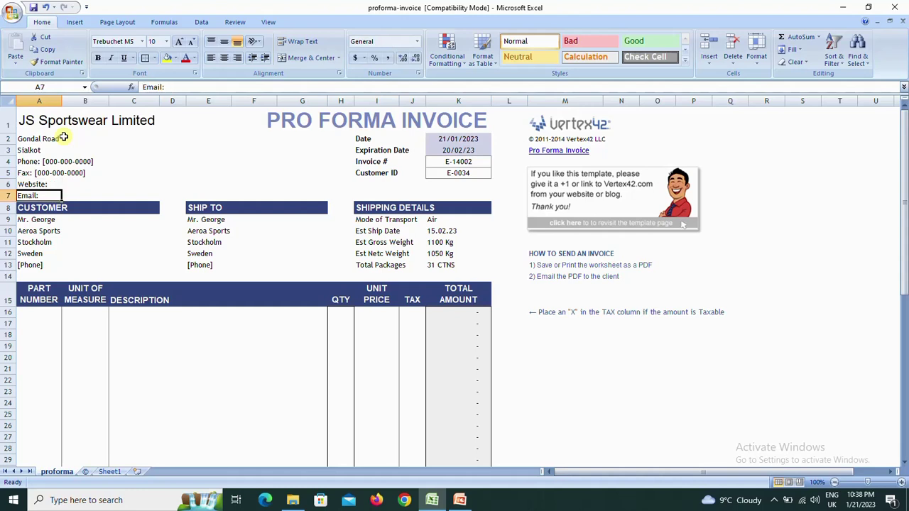
{"action": "key", "text": "Up"}
{"action": "key", "text": "Up"}
{"action": "key", "text": "Up"}
{"action": "key", "text": "Up"}
{"action": "key", "text": "Up"}
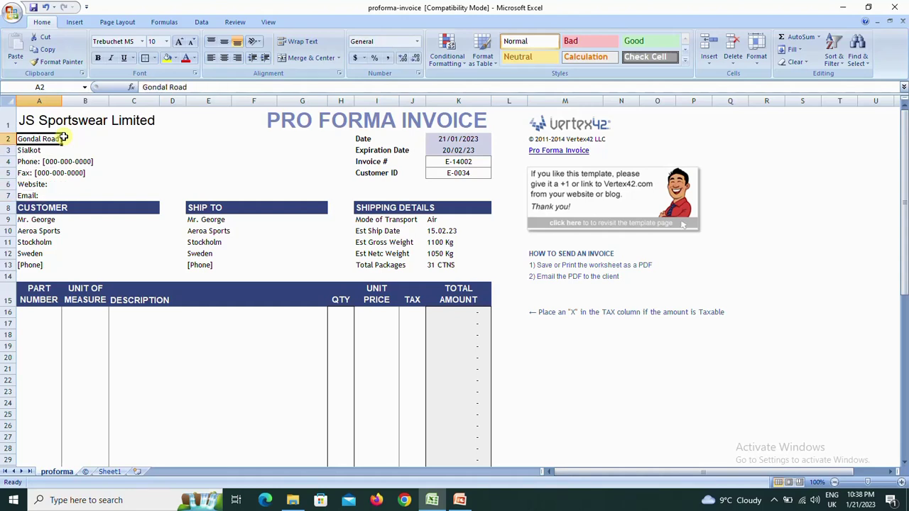
{"action": "key", "text": "Right"}
{"action": "key", "text": "Right"}
{"action": "key", "text": "Right"}
{"action": "key", "text": "Right"}
{"action": "key", "text": "Right"}
{"action": "key", "text": "Right"}
{"action": "key", "text": "Up"}
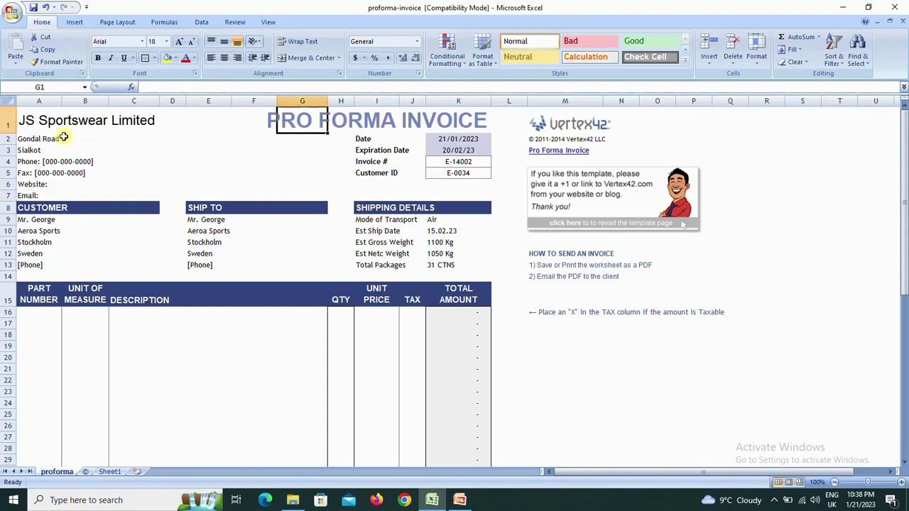
{"action": "key", "text": "Right"}
{"action": "key", "text": "Right"}
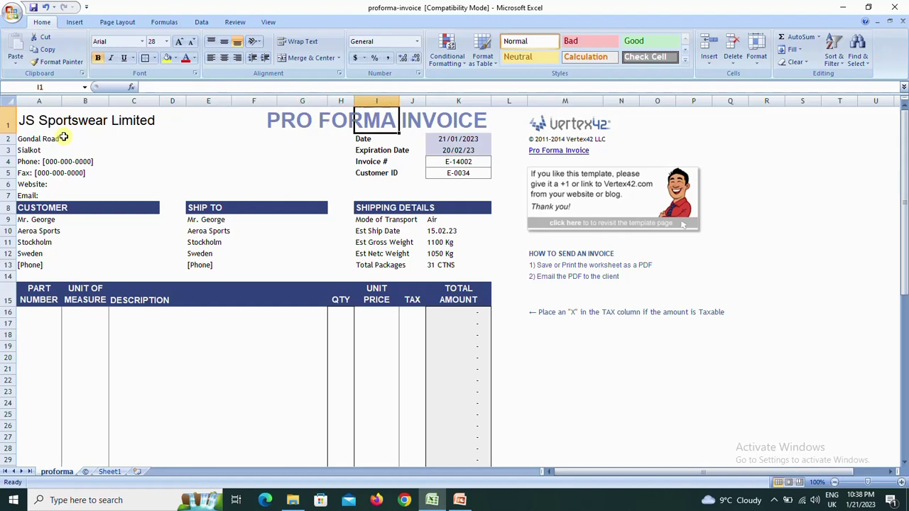
{"action": "key", "text": "Right"}
{"action": "key", "text": "Left"}
{"action": "key", "text": "Left"}
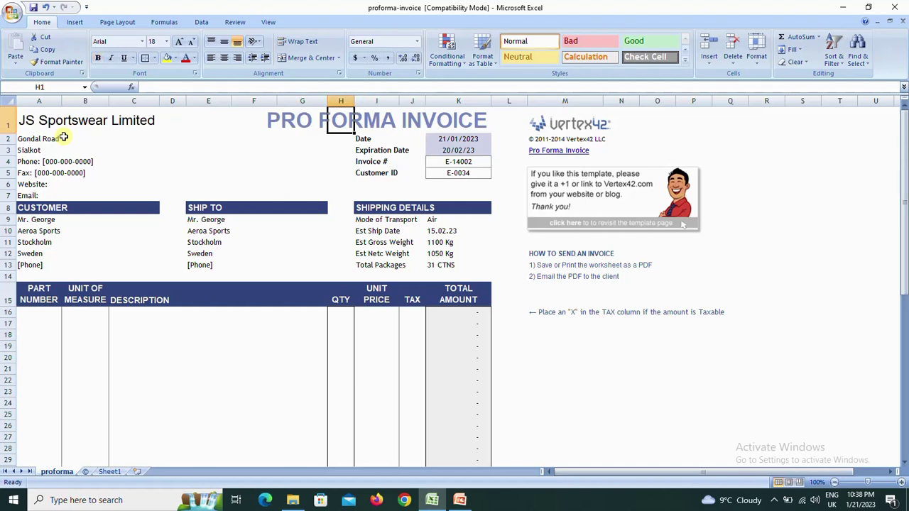
{"action": "key", "text": "Left"}
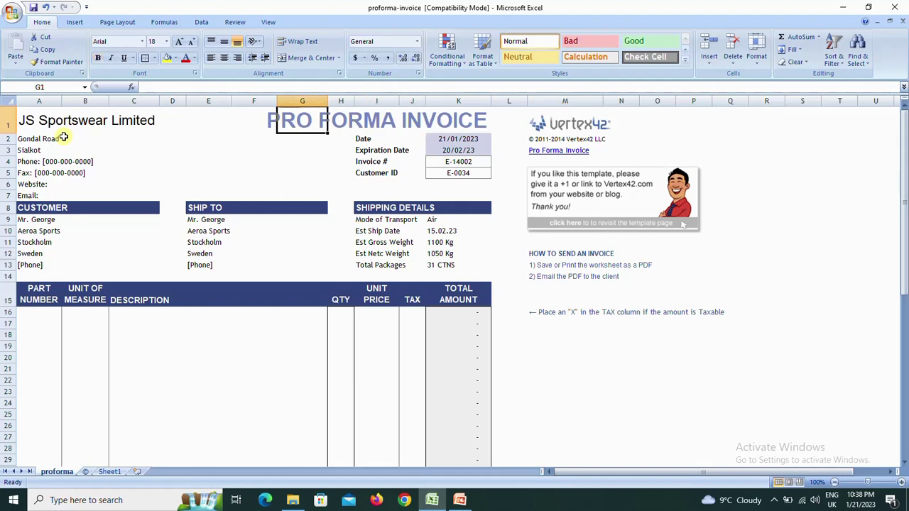
{"action": "key", "text": "Right"}
{"action": "key", "text": "Right"}
{"action": "key", "text": "Right"}
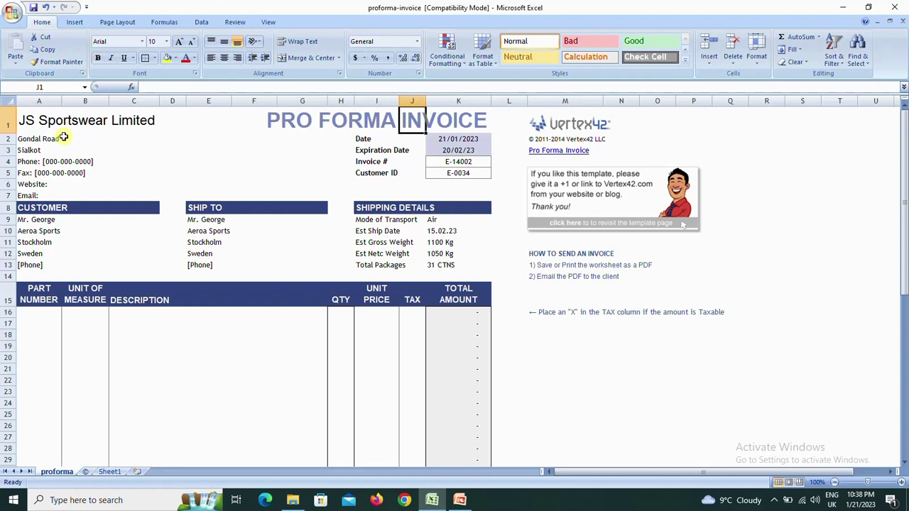
{"action": "key", "text": "Down"}
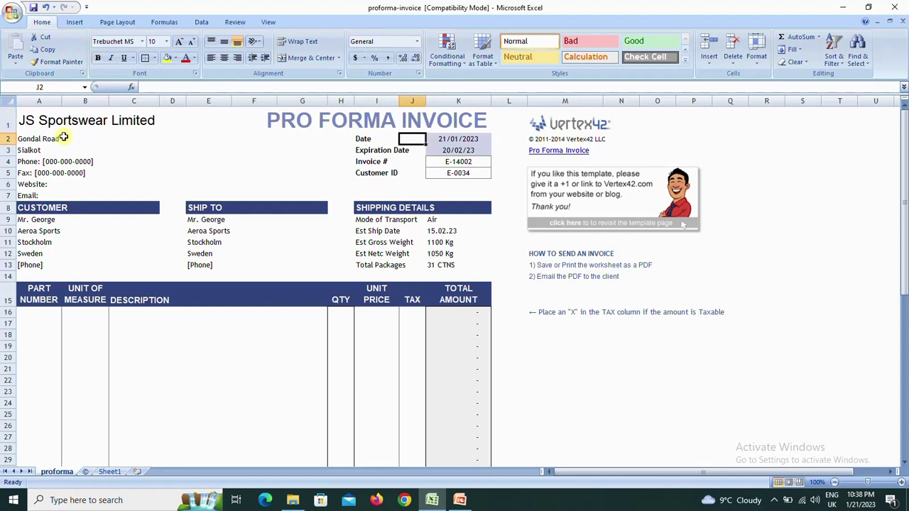
{"action": "key", "text": "Right"}
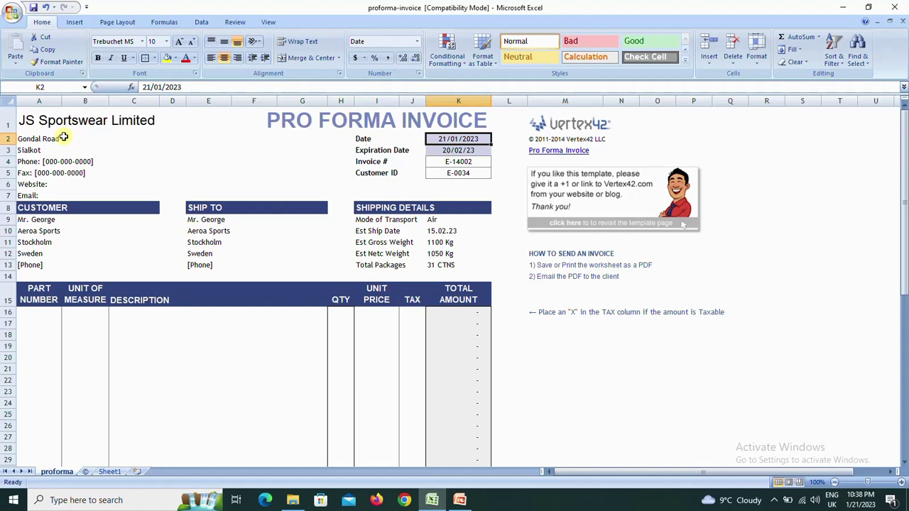
{"action": "key", "text": "Down"}
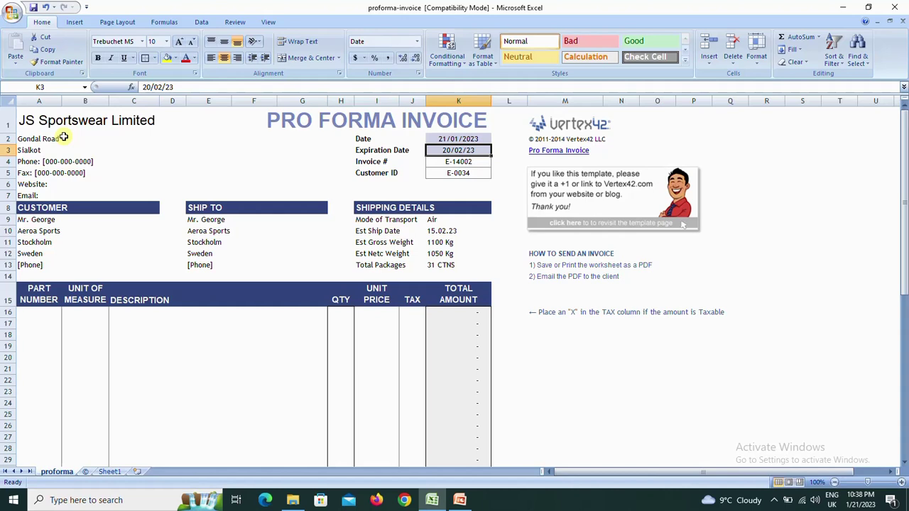
{"action": "key", "text": "Return"}
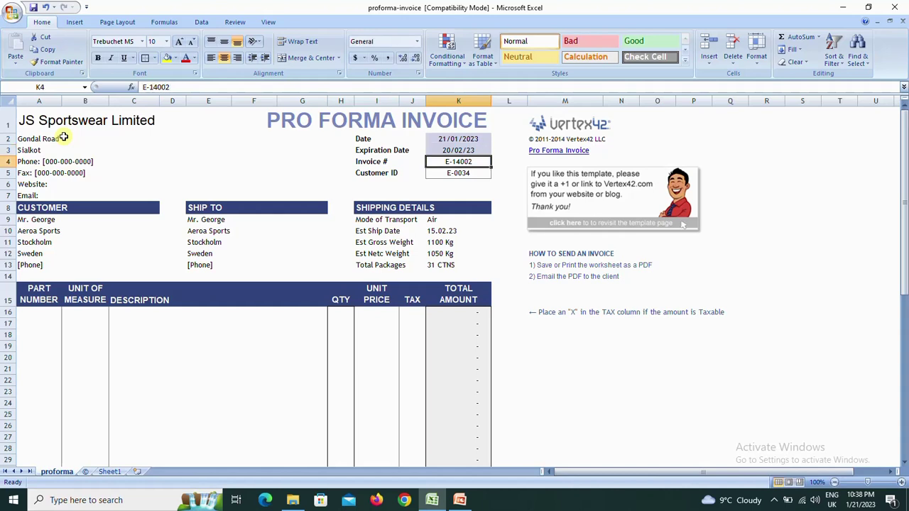
{"action": "key", "text": "Return"}
{"action": "key", "text": "Left"}
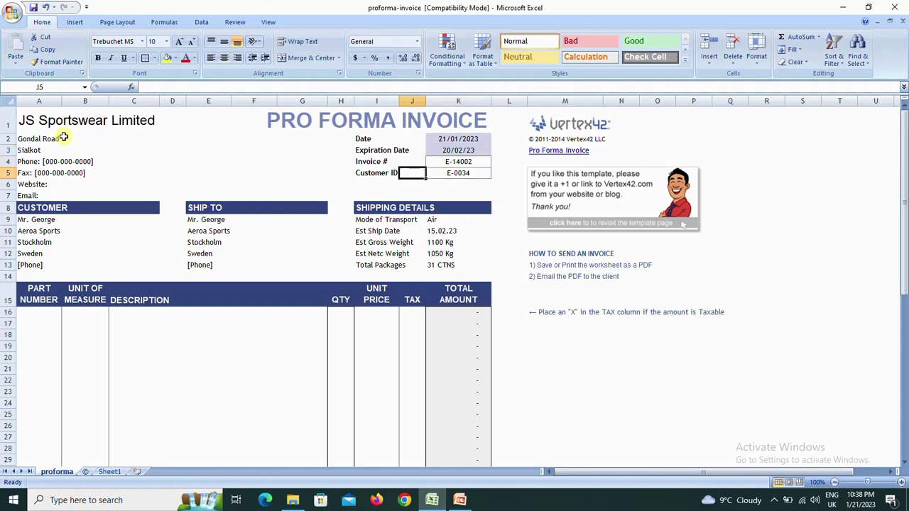
{"action": "key", "text": "Left"}
{"action": "key", "text": "Left"}
{"action": "key", "text": "Left"}
{"action": "key", "text": "Left"}
{"action": "key", "text": "Down"}
{"action": "key", "text": "Down"}
{"action": "key", "text": "Down"}
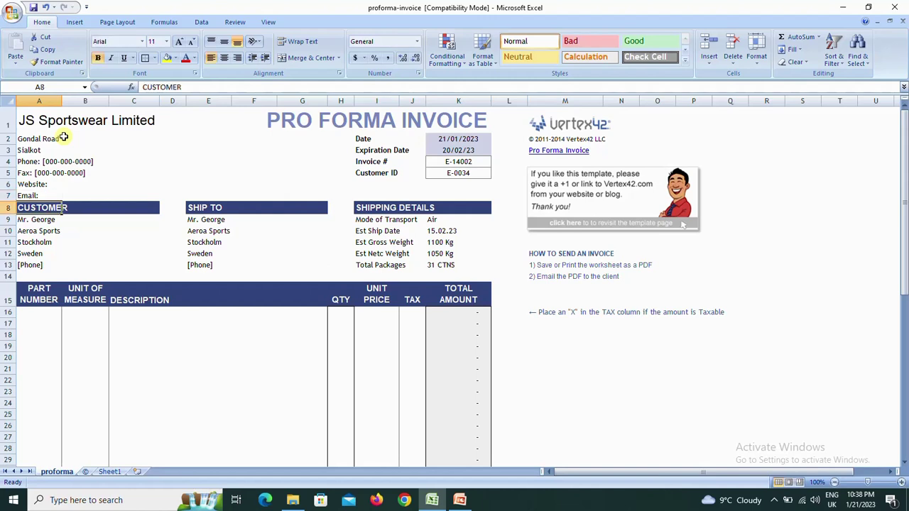
{"action": "key", "text": "Down"}
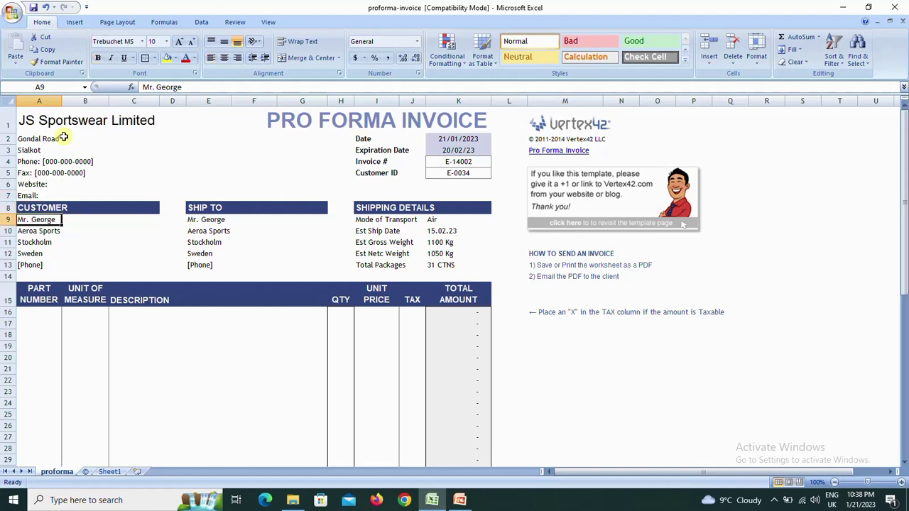
{"action": "key", "text": "Down"}
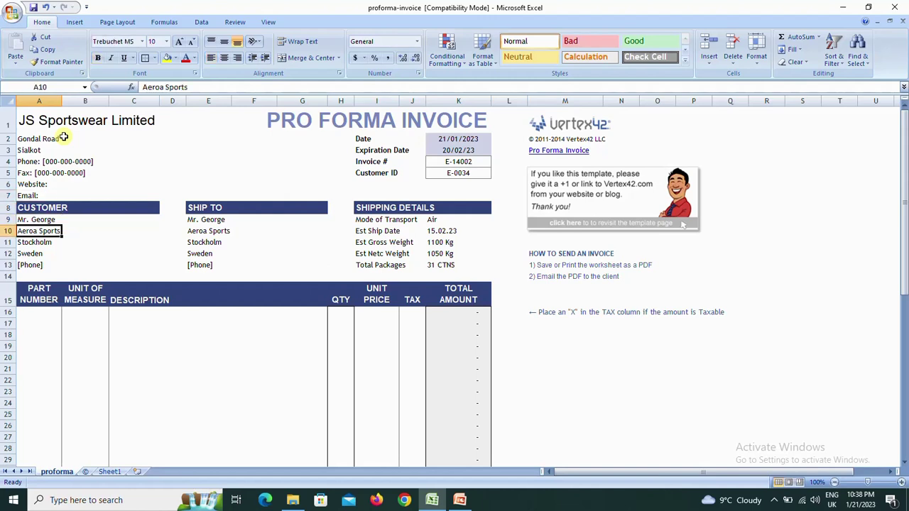
{"action": "key", "text": "Down"}
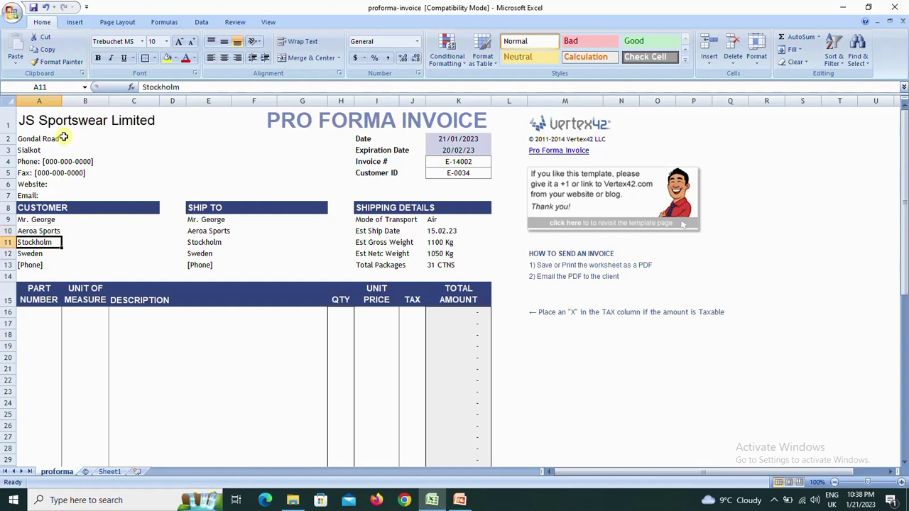
{"action": "key", "text": "Down"}
{"action": "key", "text": "Up"}
{"action": "key", "text": "Up"}
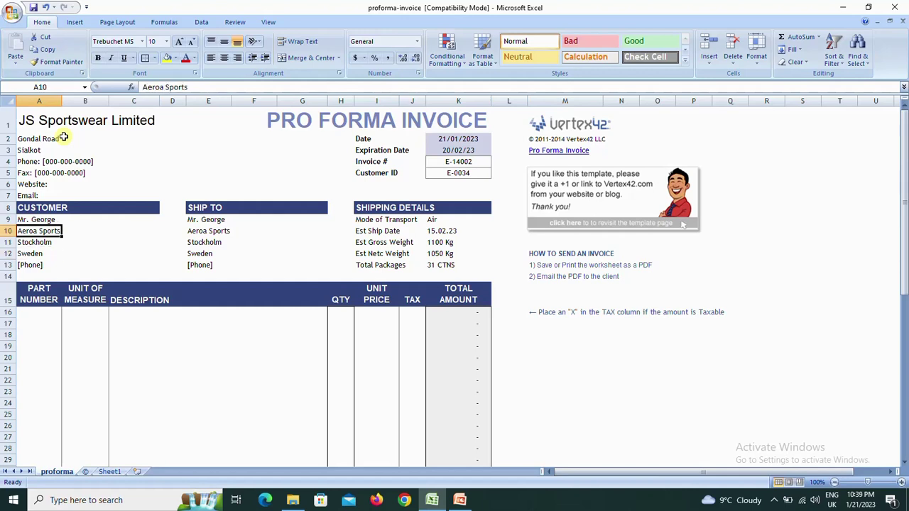
{"action": "key", "text": "Up"}
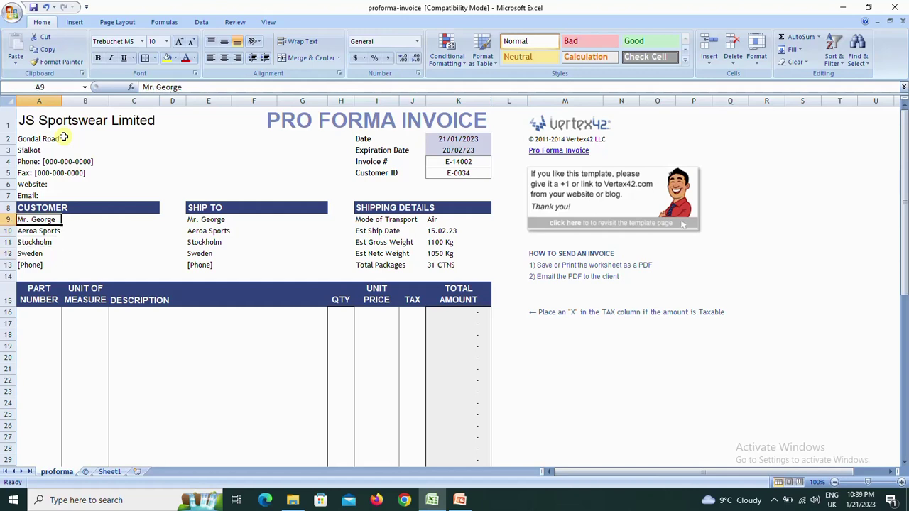
{"action": "key", "text": "shift+Down"}
{"action": "key", "text": "shift+Down"}
{"action": "key", "text": "shift+Down"}
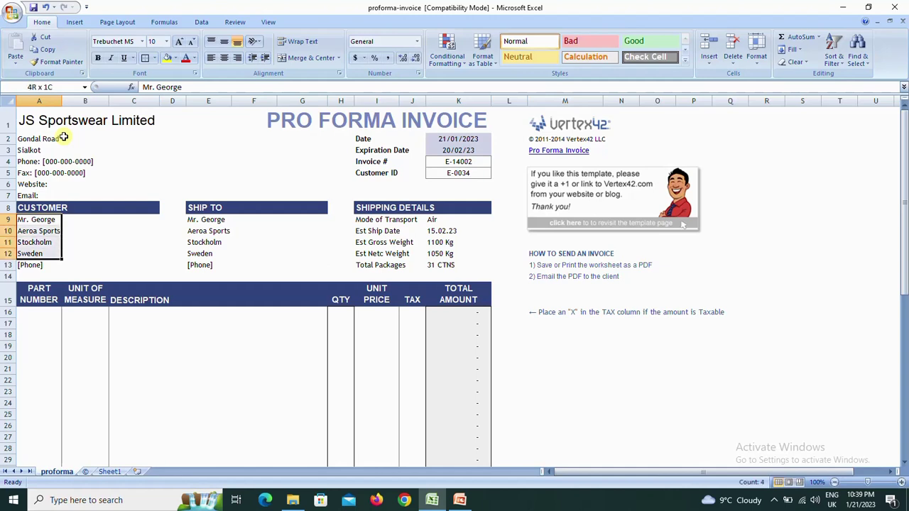
{"action": "key", "text": "Right"}
{"action": "key", "text": "Right"}
{"action": "key", "text": "Right"}
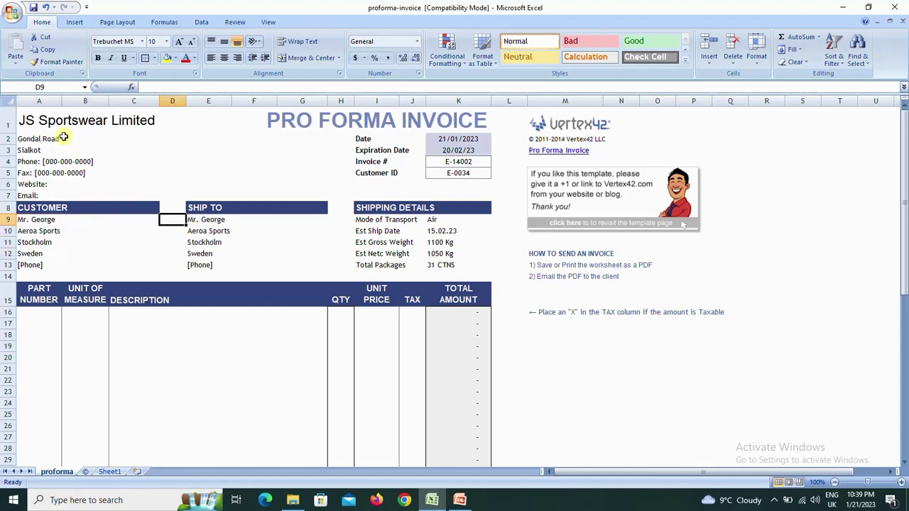
{"action": "key", "text": "Right"}
{"action": "key", "text": "Down"}
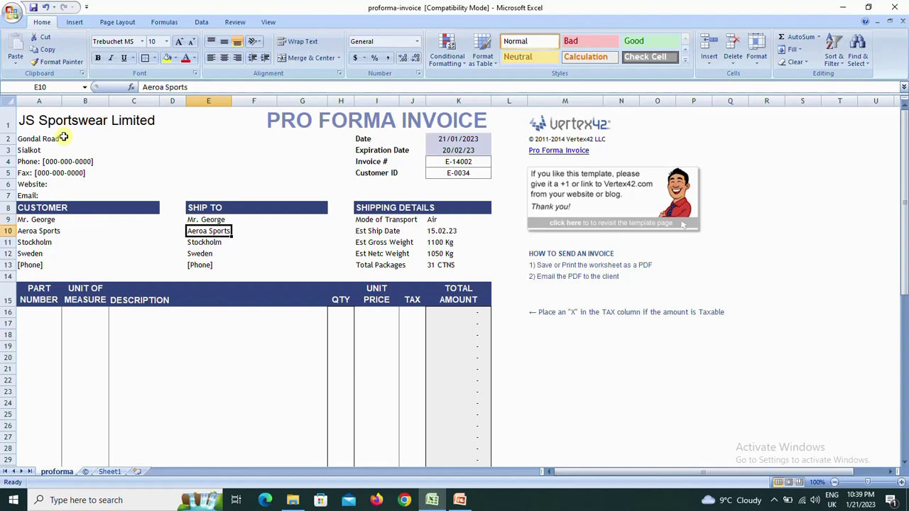
{"action": "key", "text": "Down"}
{"action": "key", "text": "Down"}
{"action": "key", "text": "Up"}
{"action": "key", "text": "Up"}
{"action": "key", "text": "Right"}
{"action": "key", "text": "Right"}
{"action": "key", "text": "Right"}
{"action": "key", "text": "Right"}
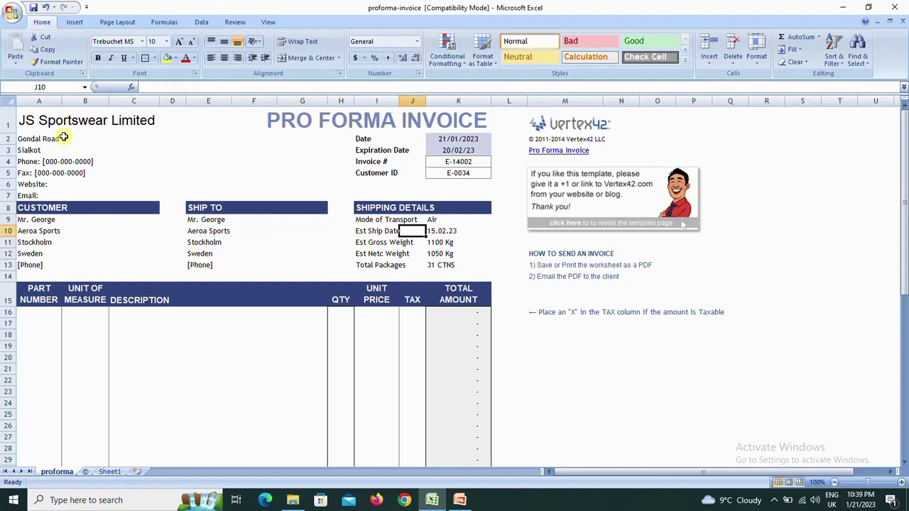
{"action": "key", "text": "Up"}
{"action": "key", "text": "Up"}
{"action": "key", "text": "Down"}
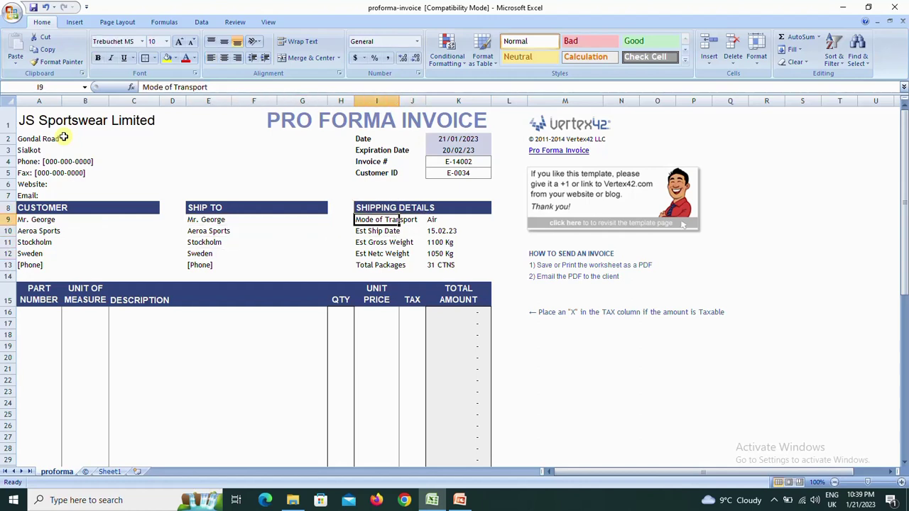
{"action": "key", "text": "Right"}
{"action": "key", "text": "Right"}
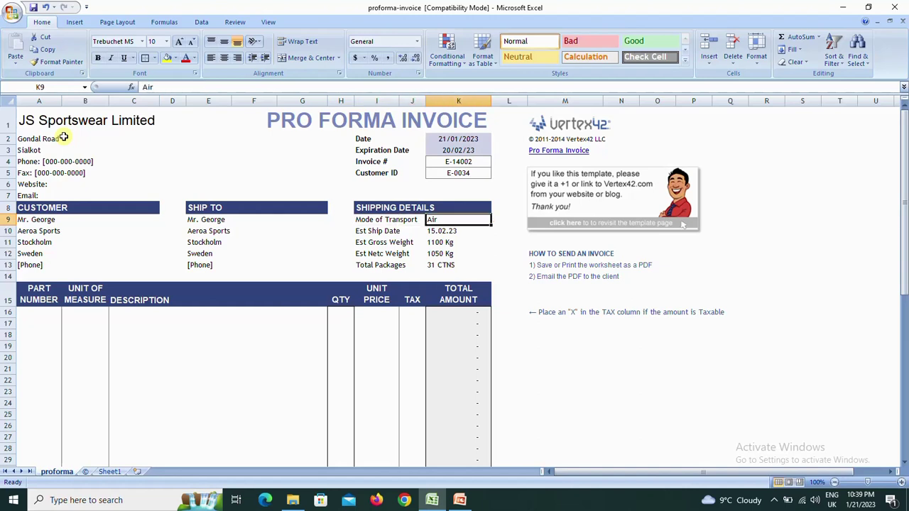
{"action": "key", "text": "Down"}
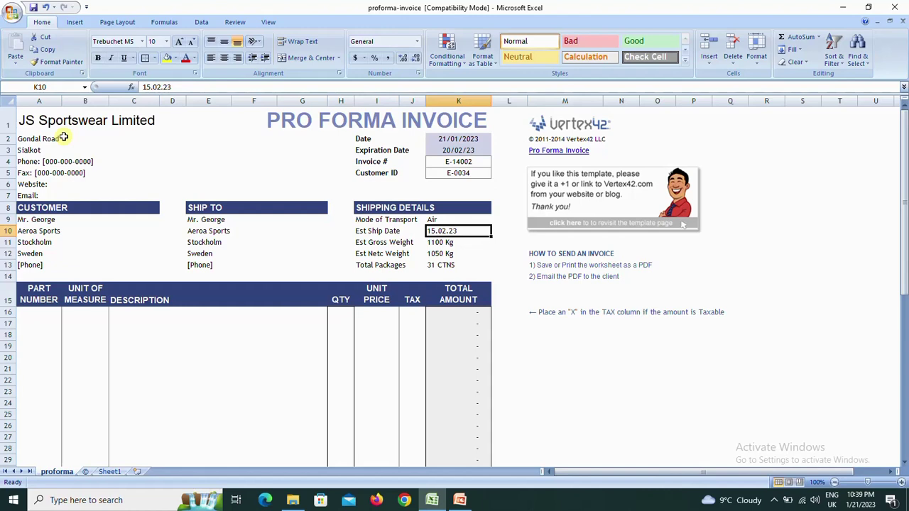
{"action": "key", "text": "Down"}
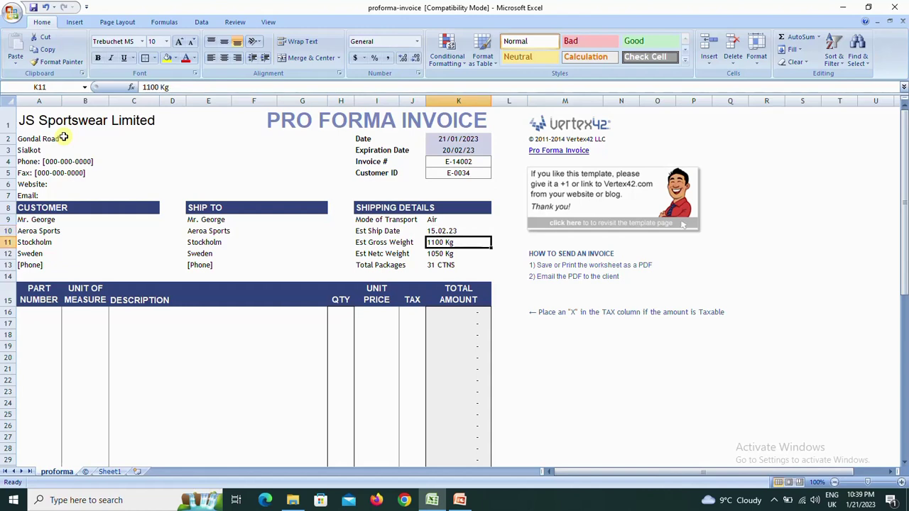
{"action": "key", "text": "Down"}
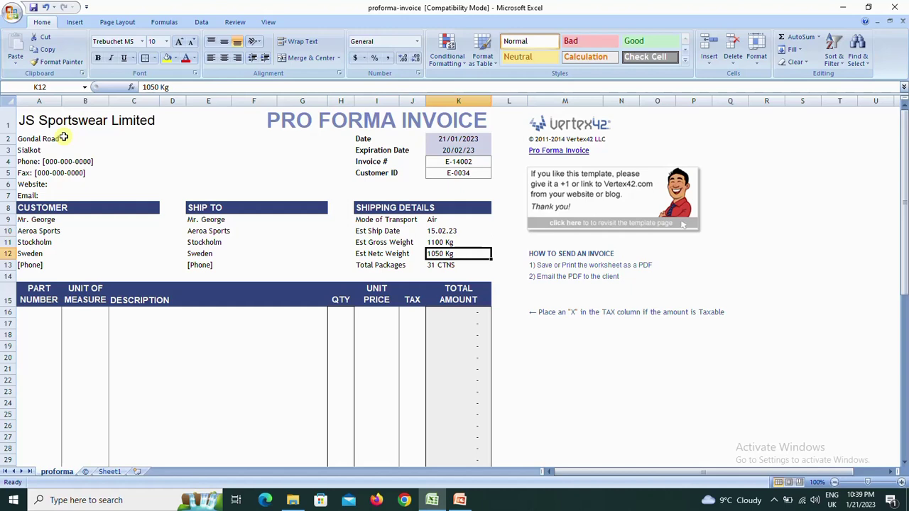
{"action": "key", "text": "Up"}
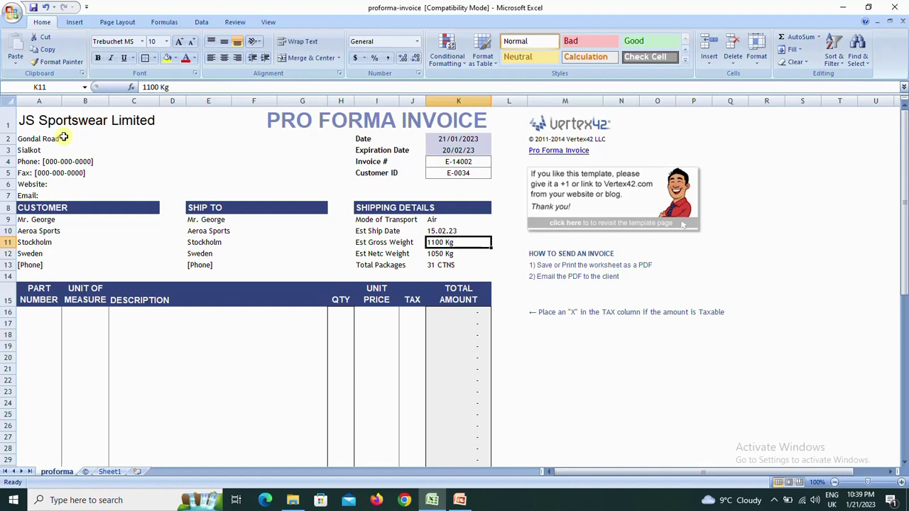
{"action": "key", "text": "Down"}
{"action": "key", "text": "Down"}
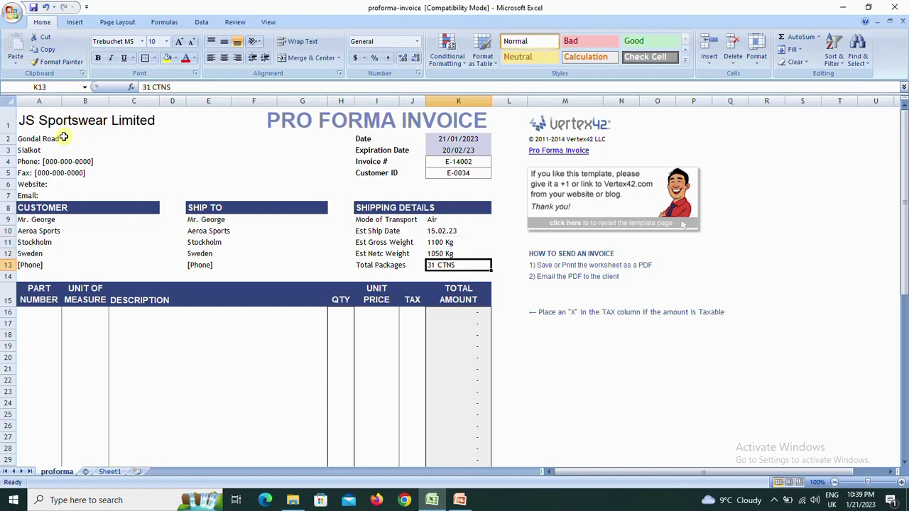
{"action": "key", "text": "Left"}
{"action": "key", "text": "Left"}
{"action": "key", "text": "Left"}
{"action": "key", "text": "Left"}
{"action": "key", "text": "Left"}
{"action": "key", "text": "Left"}
{"action": "key", "text": "Left"}
{"action": "key", "text": "Down"}
{"action": "key", "text": "Down"}
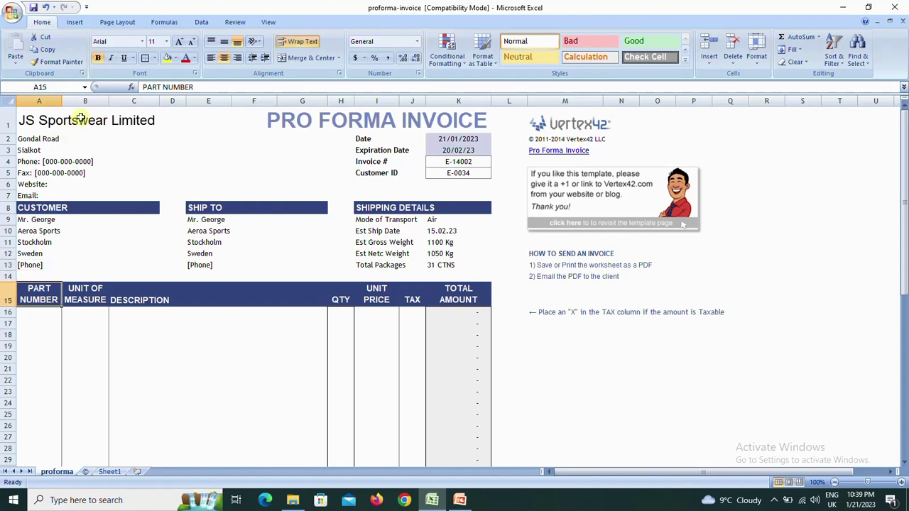
Copy the nine catalogue numbers from Sheet1 into the invoice's part number column
{"action": "left_click", "coordinate": [110, 471]}
{"action": "left_click", "coordinate": [71, 203]}
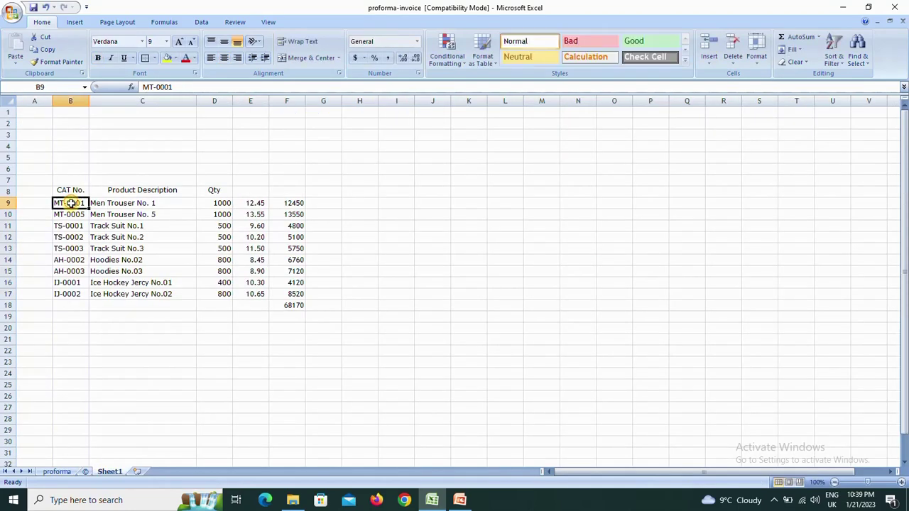
{"action": "key", "text": "shift+Down"}
{"action": "key", "text": "shift+Down"}
{"action": "key", "text": "shift+Down"}
{"action": "key", "text": "shift+Down"}
{"action": "key", "text": "shift+Down"}
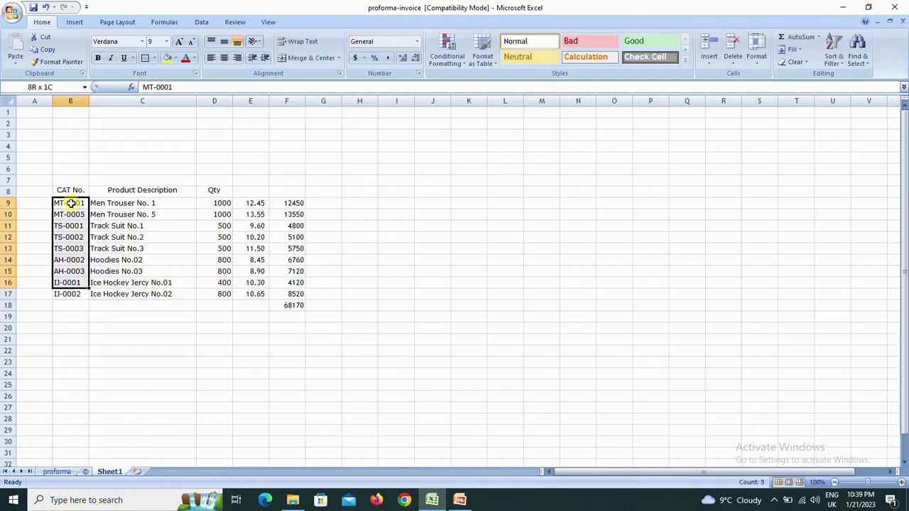
{"action": "key", "text": "shift+Down"}
{"action": "key", "text": "ctrl+c"}
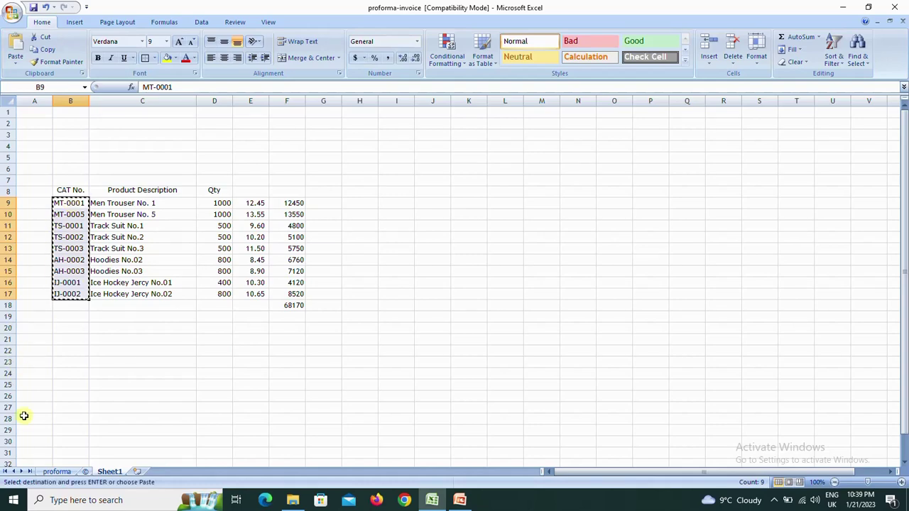
{"action": "left_click", "coordinate": [55, 472]}
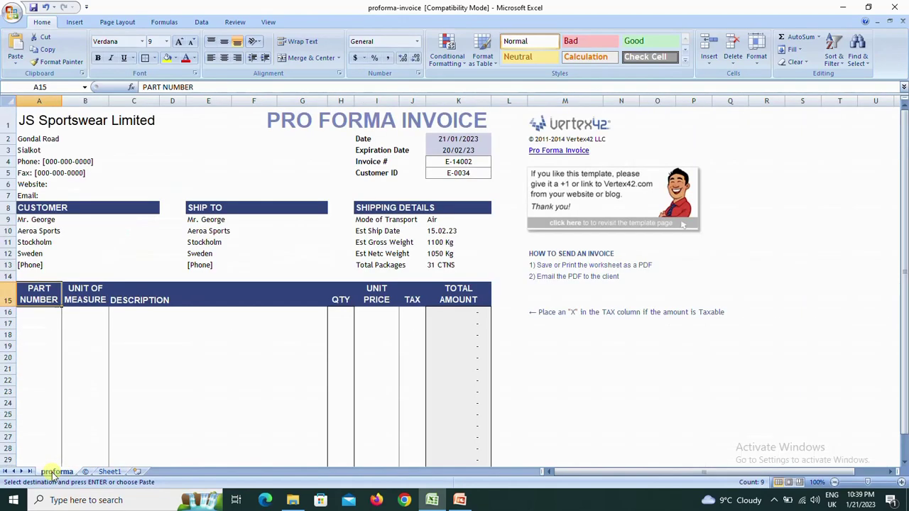
{"action": "left_click", "coordinate": [37, 311]}
{"action": "key", "text": "ctrl+v"}
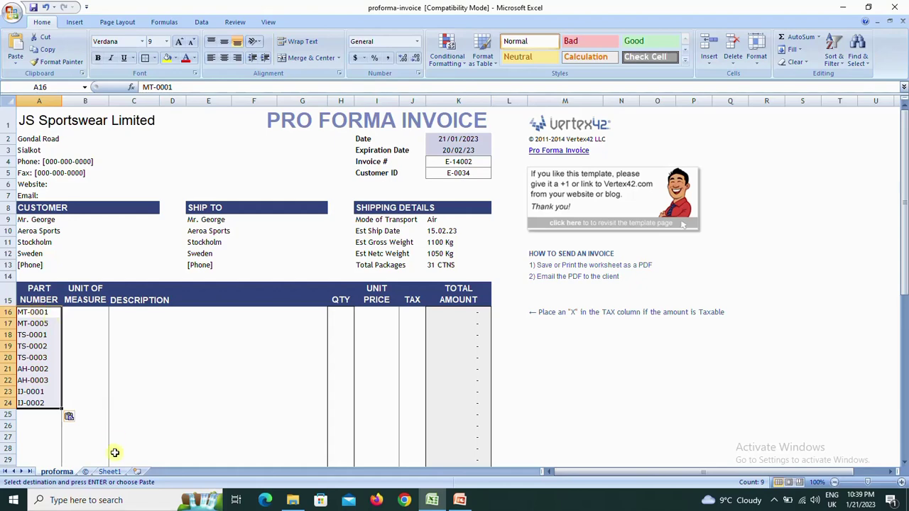
Copy the nine product descriptions from Sheet1 into the invoice's description column
{"action": "left_click", "coordinate": [110, 471]}
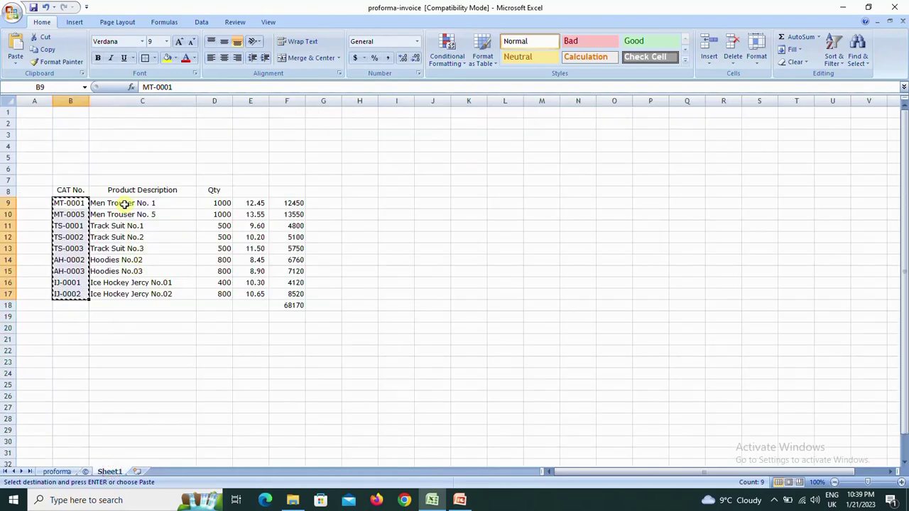
{"action": "left_click_drag", "start_coordinate": [121, 204], "coordinate": [121, 299]}
{"action": "key", "text": "ctrl+c"}
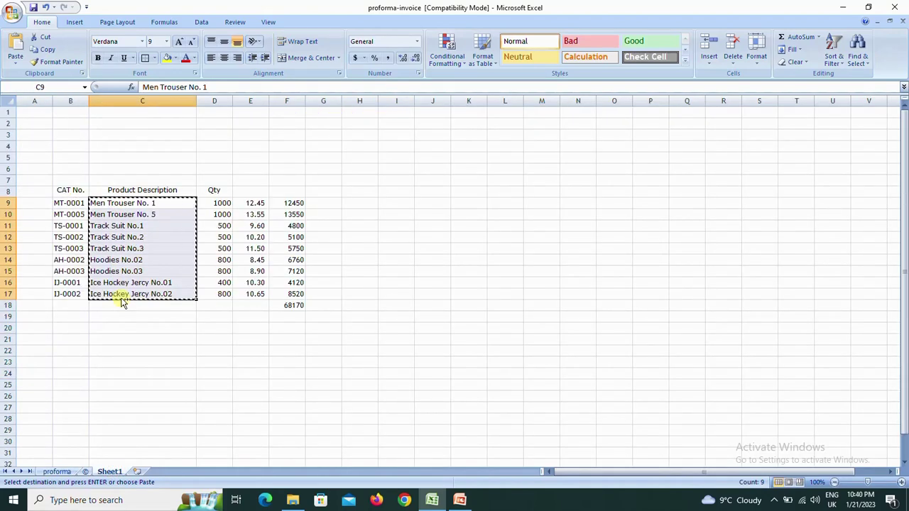
{"action": "left_click", "coordinate": [56, 472]}
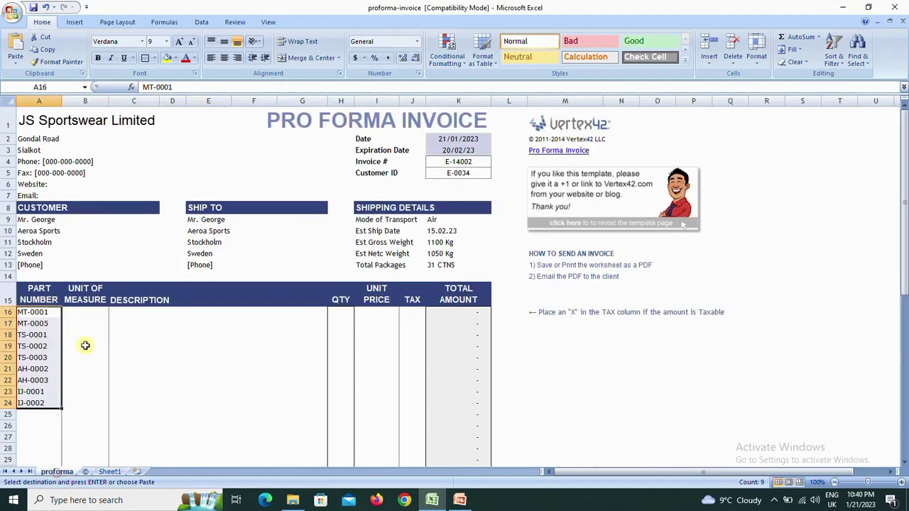
{"action": "left_click", "coordinate": [131, 311]}
{"action": "key", "text": "ctrl+v"}
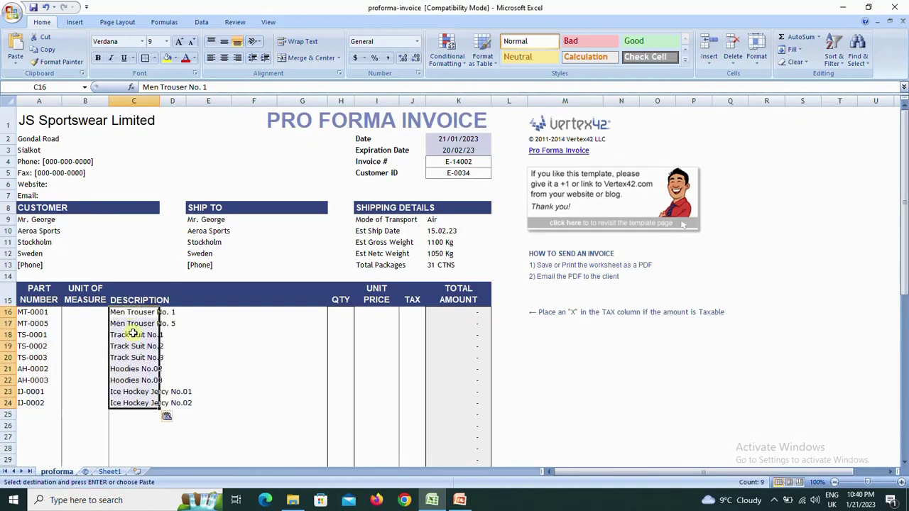
{"action": "left_click", "coordinate": [85, 466]}
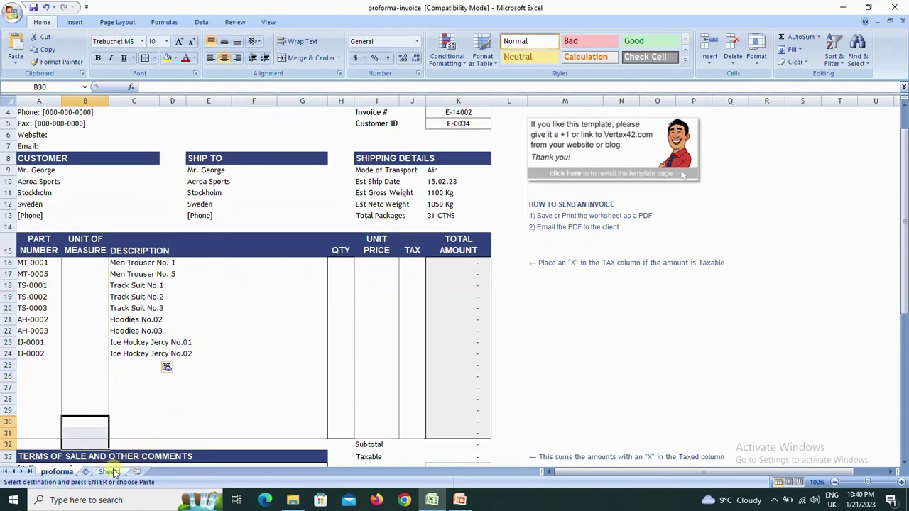
Copy quantities and unit prices D9:E17 from Sheet1 into the invoice starting at H16
{"action": "left_click", "coordinate": [109, 472]}
{"action": "left_click_drag", "start_coordinate": [220, 205], "coordinate": [243, 302]}
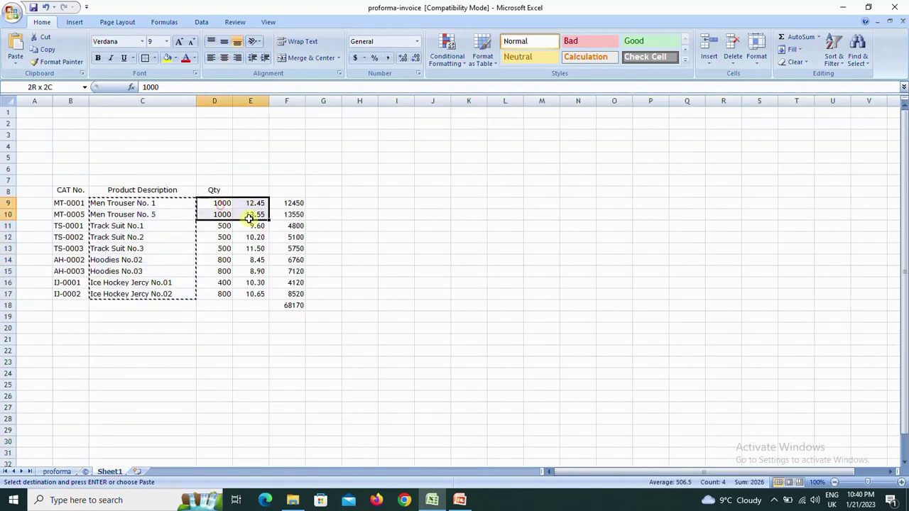
{"action": "key", "text": "ctrl+c"}
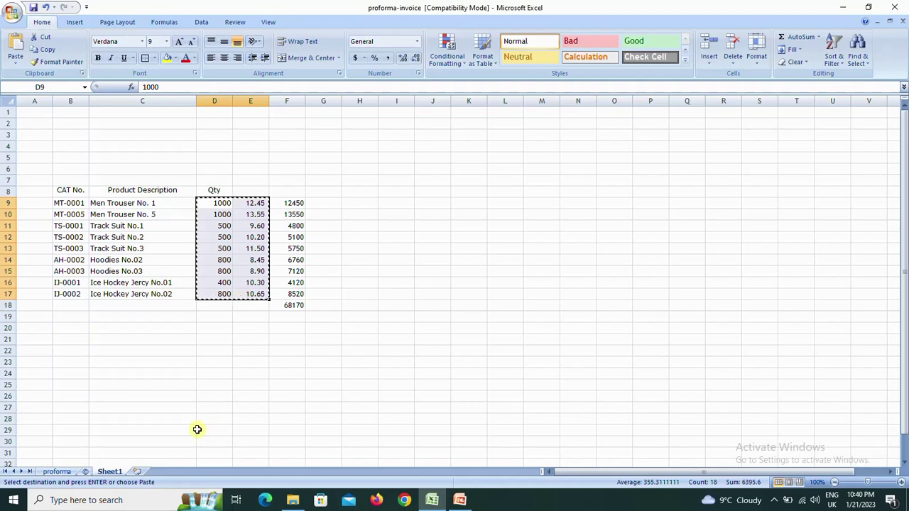
{"action": "left_click", "coordinate": [57, 472]}
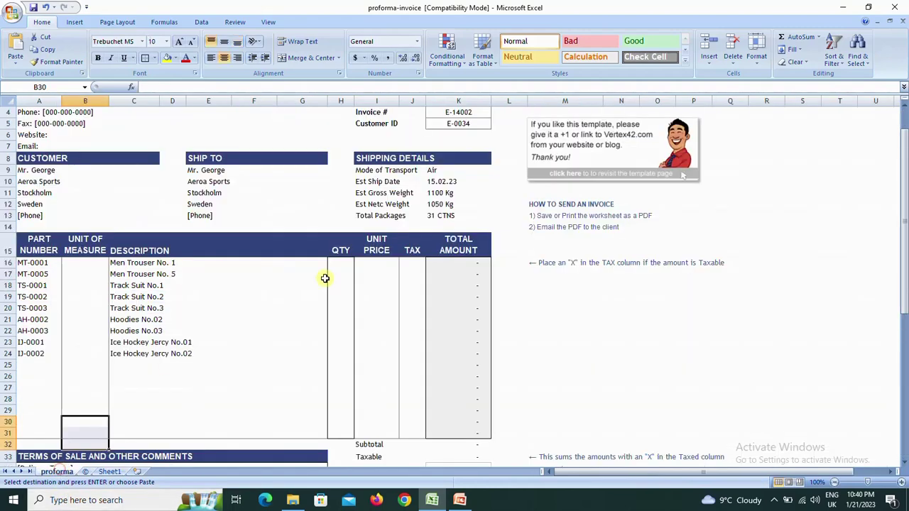
{"action": "left_click", "coordinate": [341, 262]}
{"action": "key", "text": "ctrl+v"}
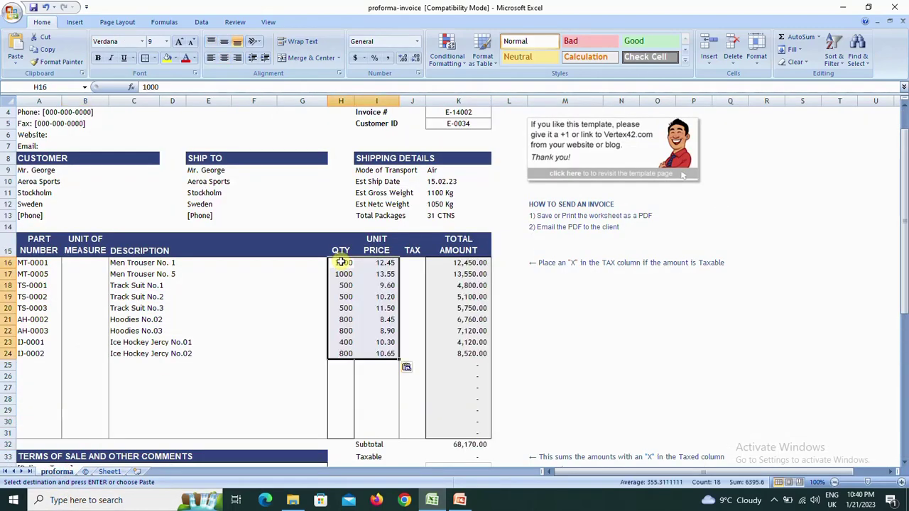
Set the unit of measure to 'Pcs' in B16:B24 for all nine lines
{"action": "left_click", "coordinate": [98, 262]}
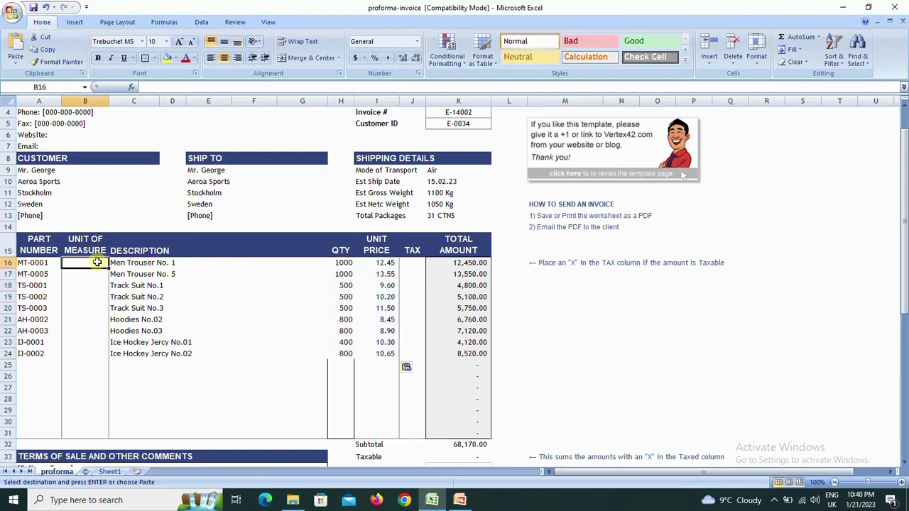
{"action": "type", "text": "pc"}
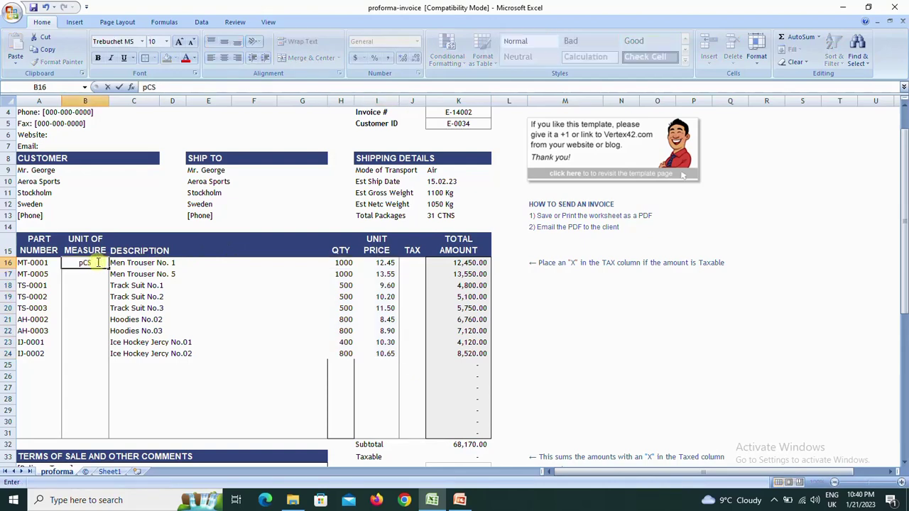
{"action": "key", "text": "Return"}
{"action": "type", "text": "p"}
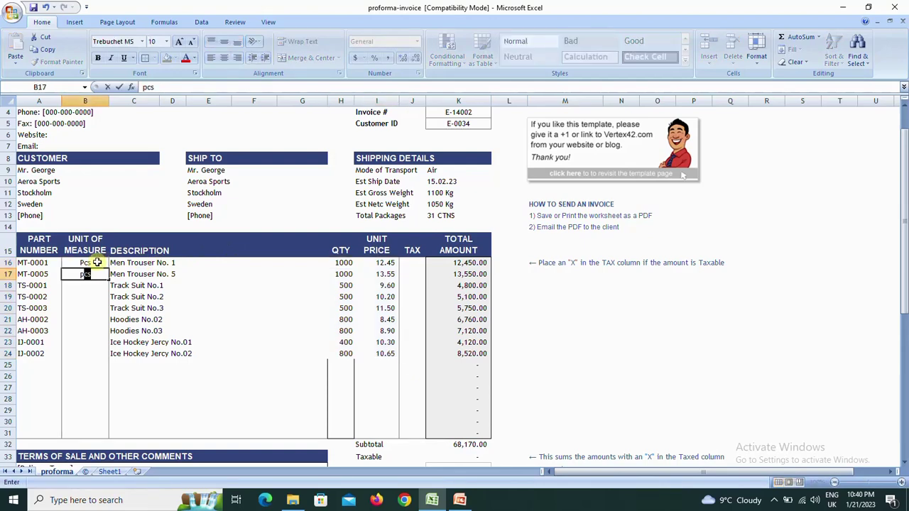
{"action": "type", "text": "CS"}
{"action": "key", "text": "Return"}
{"action": "key", "text": "Up"}
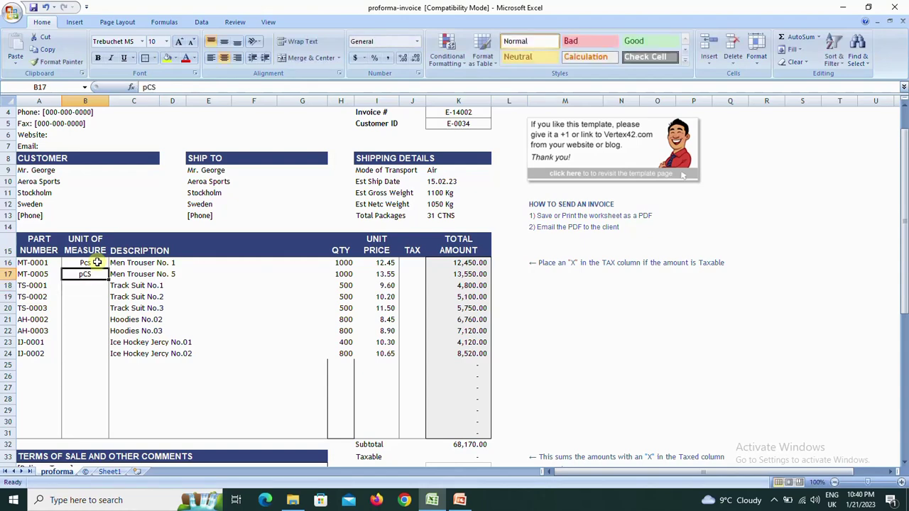
{"action": "type", "text": "Pcs"}
{"action": "key", "text": "Return"}
{"action": "key", "text": "Up"}
{"action": "key", "text": "ctrl+c"}
{"action": "key", "text": "Down"}
{"action": "key", "text": "shift+Down"}
{"action": "key", "text": "shift+Down"}
{"action": "key", "text": "shift+Down"}
{"action": "key", "text": "shift+Down"}
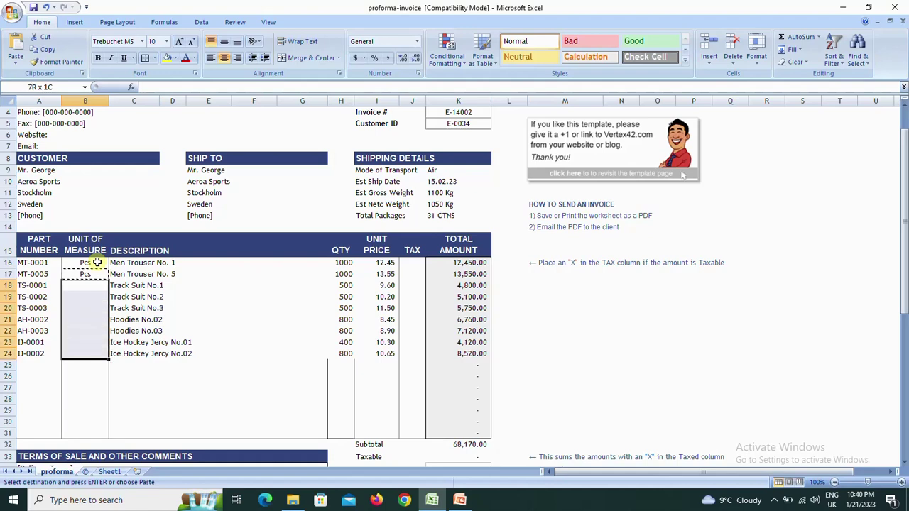
{"action": "key", "text": "ctrl+v"}
Apply borders to the QTY column cells from H16 downward
{"action": "key", "text": "Right"}
{"action": "key", "text": "Right"}
{"action": "key", "text": "Right"}
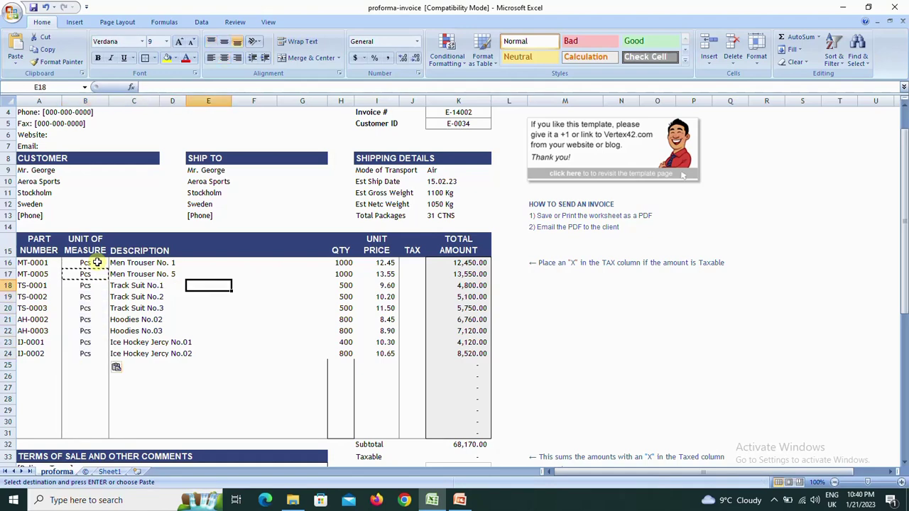
{"action": "key", "text": "Right"}
{"action": "key", "text": "Right"}
{"action": "key", "text": "Right"}
{"action": "key", "text": "Up"}
{"action": "key", "text": "Up"}
{"action": "key", "text": "shift+Down"}
{"action": "key", "text": "shift+Down"}
{"action": "key", "text": "shift+Down"}
{"action": "key", "text": "shift+Down"}
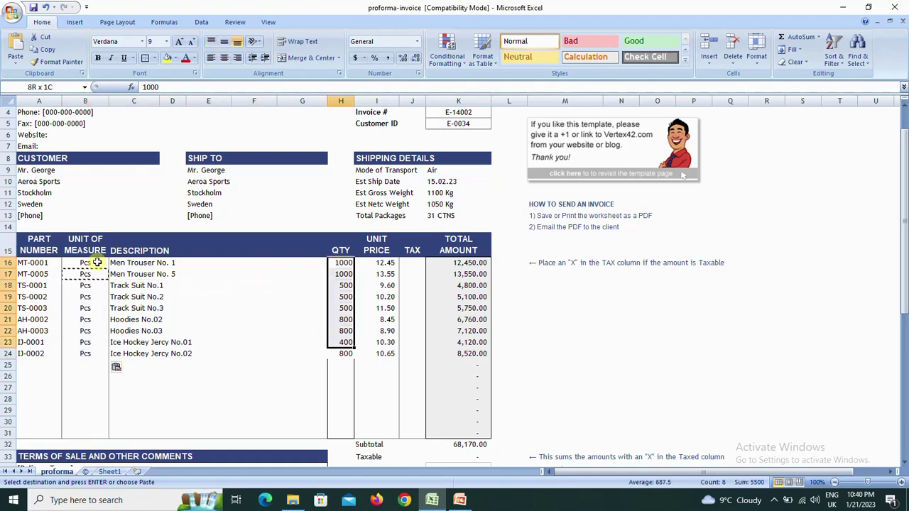
{"action": "key", "text": "shift+Down"}
{"action": "key", "text": "shift+Down"}
{"action": "key", "text": "shift+Down"}
{"action": "key", "text": "shift+Down"}
{"action": "key", "text": "shift+Down"}
{"action": "key", "text": "shift+Down"}
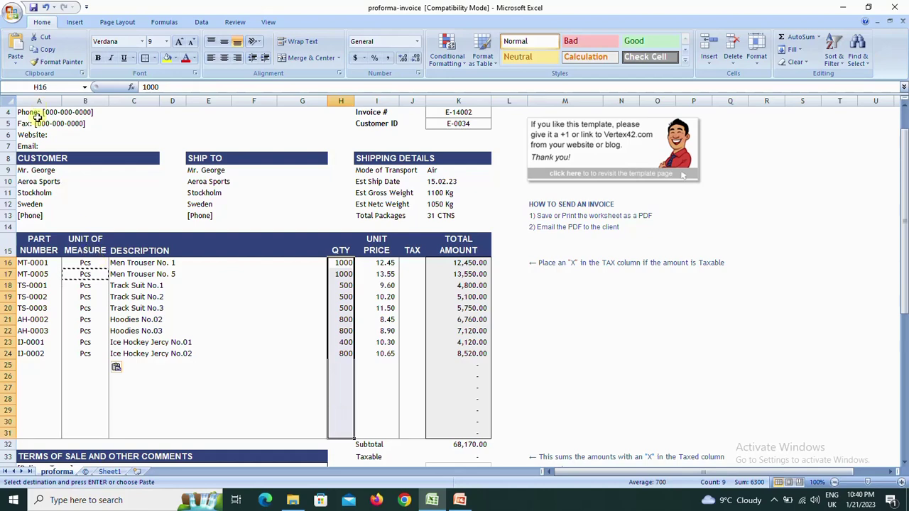
{"action": "left_click", "coordinate": [145, 58]}
Enter the formula =(H16*I16) in K16 to get the first line total 12,450.00
{"action": "key", "text": "Right"}
{"action": "key", "text": "Right"}
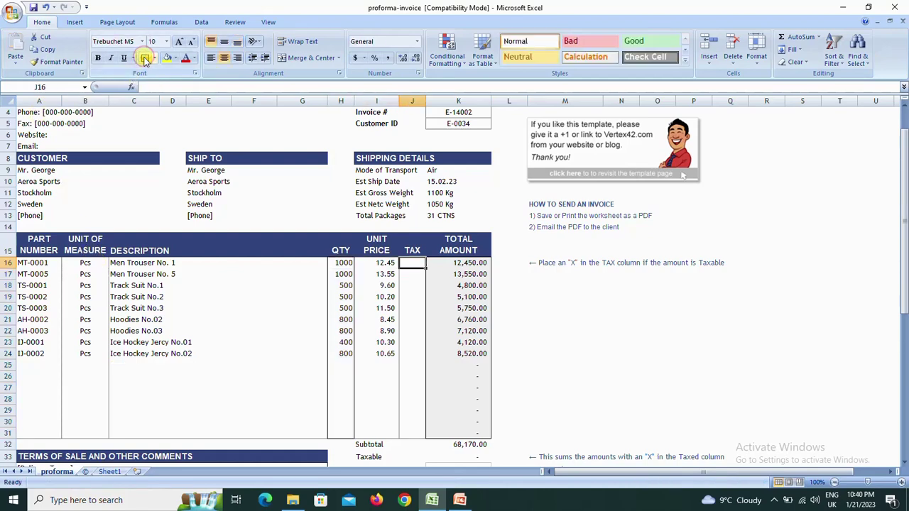
{"action": "key", "text": "Right"}
{"action": "type", "text": "="}
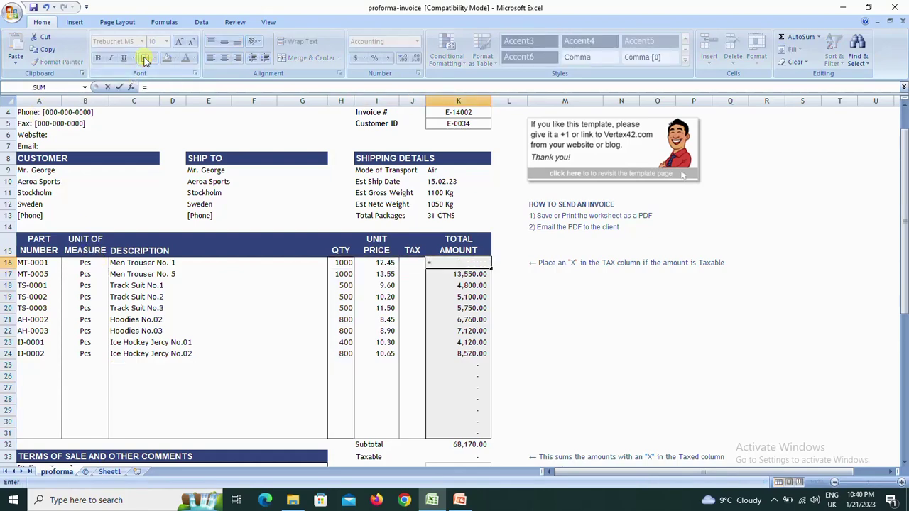
{"action": "type", "text": "("}
{"action": "key", "text": "Left"}
{"action": "key", "text": "Left"}
{"action": "key", "text": "Left"}
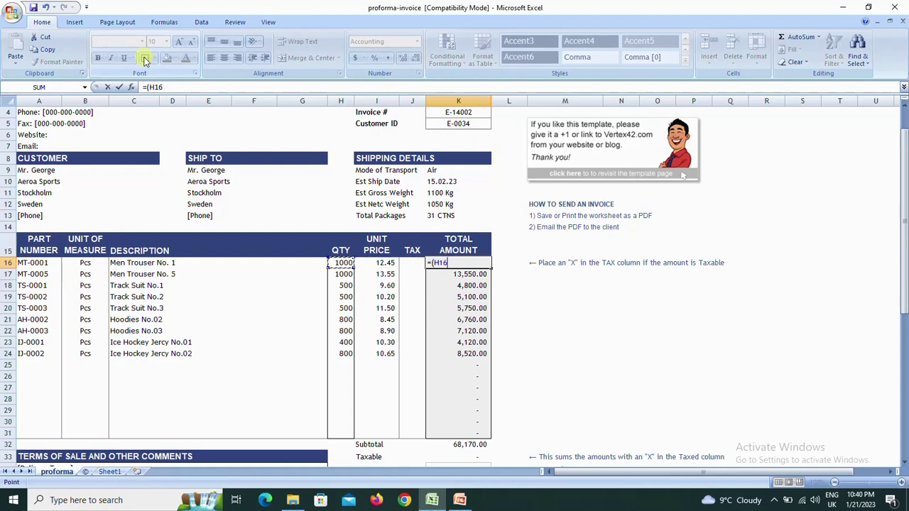
{"action": "type", "text": "*"}
{"action": "key", "text": "Left"}
{"action": "key", "text": "Left"}
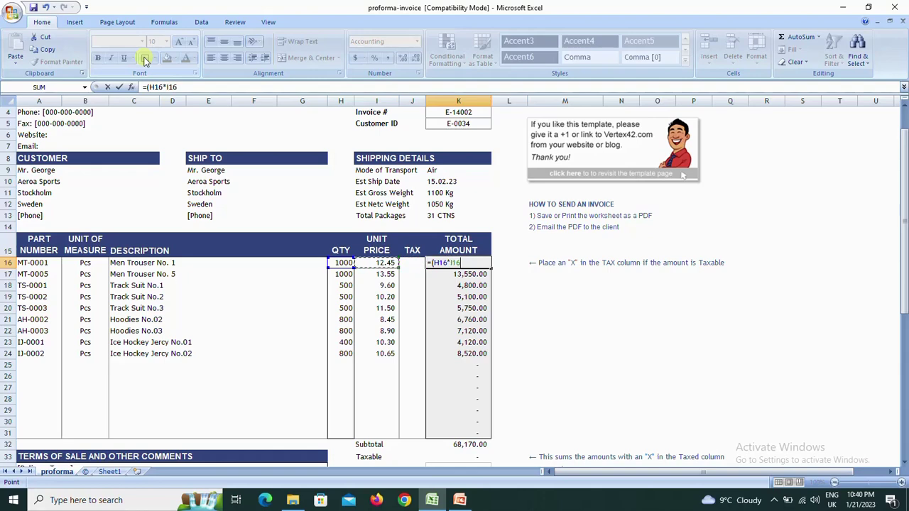
{"action": "type", "text": ")"}
{"action": "key", "text": "Return"}
Review the other lines' total formulas and the 17% tax rate
{"action": "key", "text": "Up"}
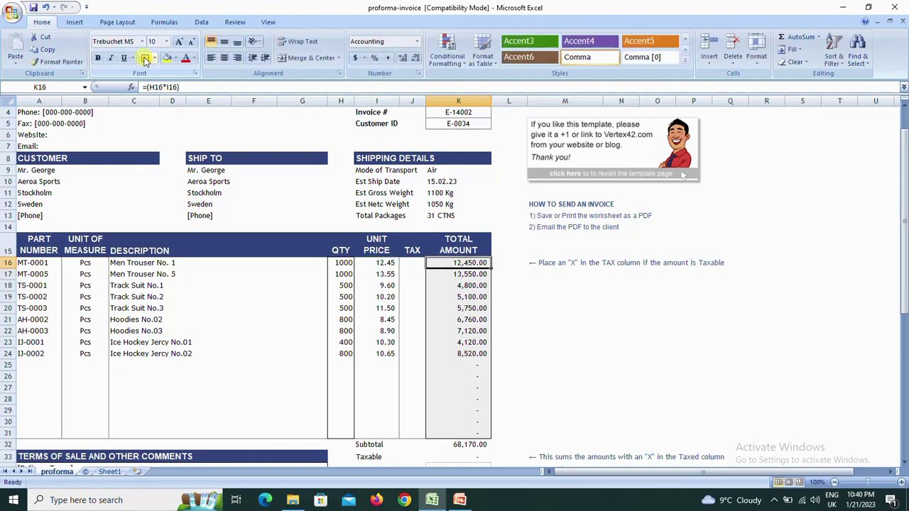
{"action": "key", "text": "Down"}
{"action": "key", "text": "Down"}
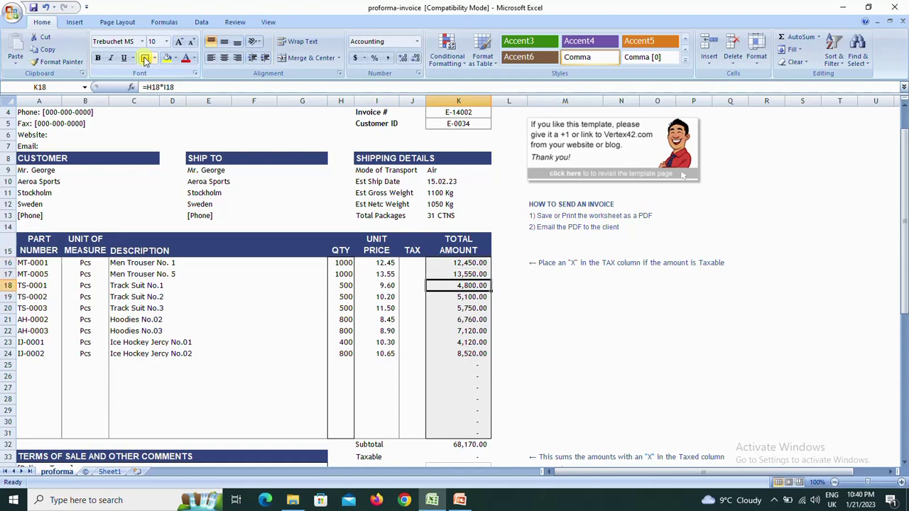
{"action": "key", "text": "Down"}
{"action": "key", "text": "Down"}
{"action": "key", "text": "Down"}
{"action": "key", "text": "Up"}
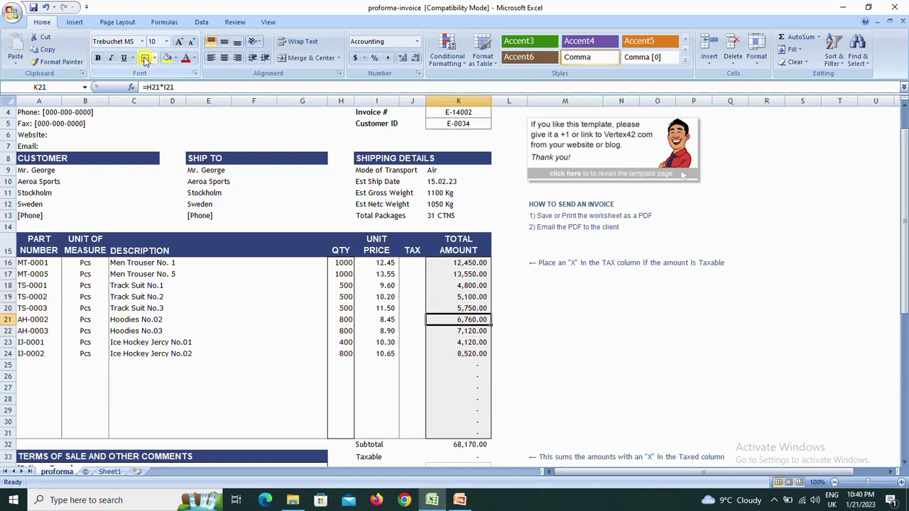
{"action": "key", "text": "Up"}
{"action": "key", "text": "Down"}
{"action": "key", "text": "Down"}
{"action": "key", "text": "Down"}
{"action": "key", "text": "Down"}
{"action": "key", "text": "Down"}
{"action": "key", "text": "Down"}
{"action": "key", "text": "Down"}
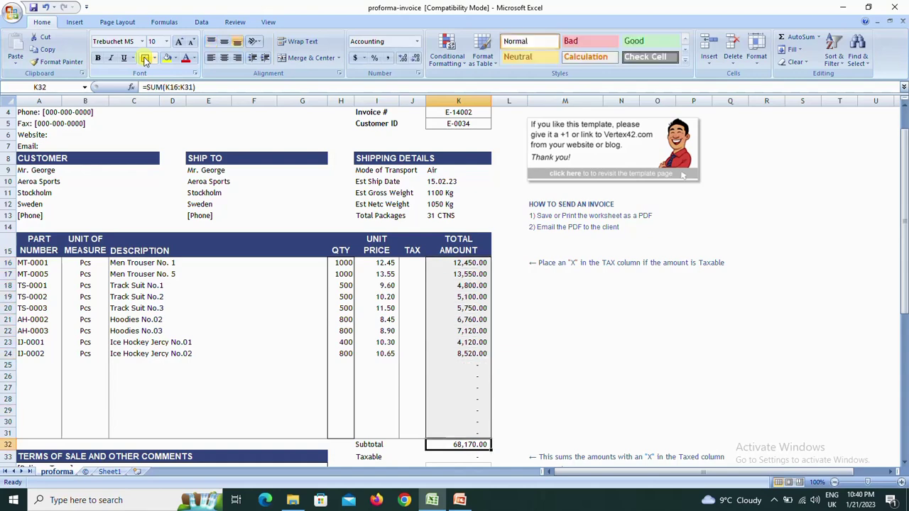
{"action": "key", "text": "Down"}
{"action": "key", "text": "Down"}
{"action": "key", "text": "Down"}
{"action": "key", "text": "Up"}
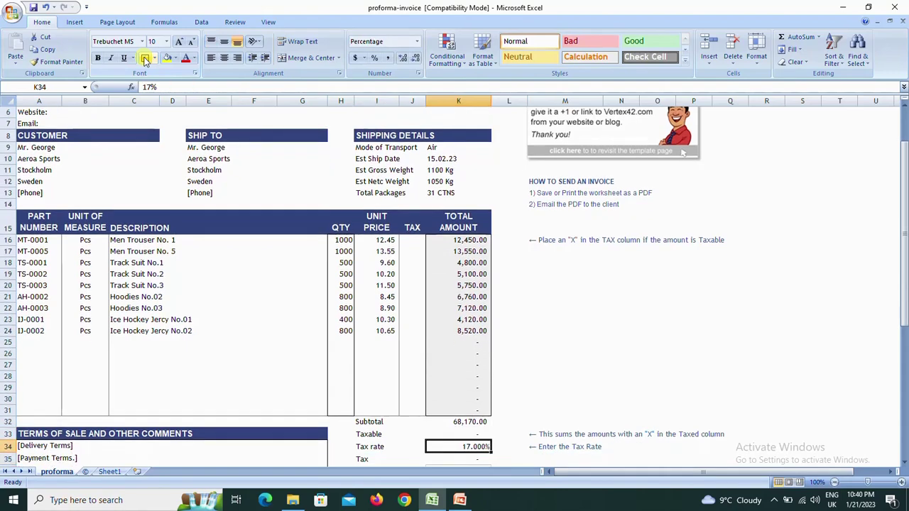
Mark the first two product lines taxable with X and check the Tax calculation
{"action": "key", "text": "Up"}
{"action": "key", "text": "Up"}
{"action": "key", "text": "Up"}
{"action": "key", "text": "Up"}
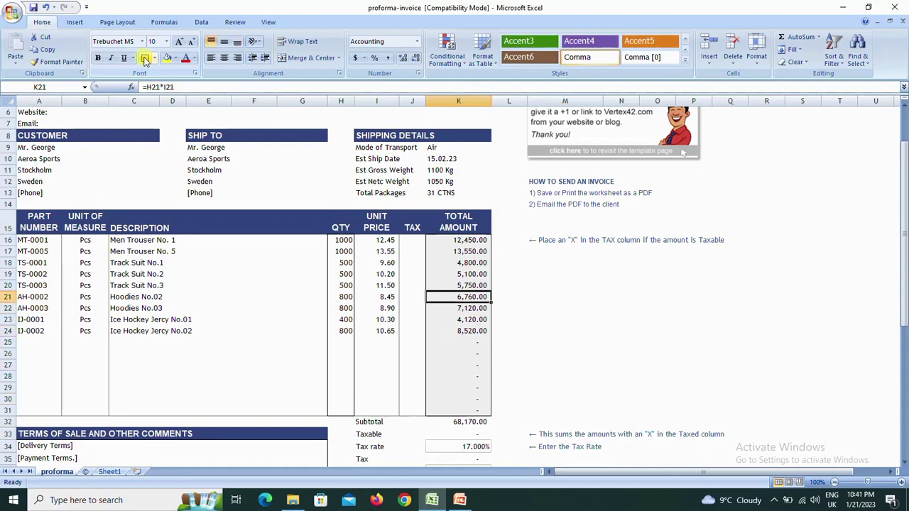
{"action": "key", "text": "Up"}
{"action": "key", "text": "Up"}
{"action": "key", "text": "Up"}
{"action": "key", "text": "Up"}
{"action": "key", "text": "Up"}
{"action": "key", "text": "Left"}
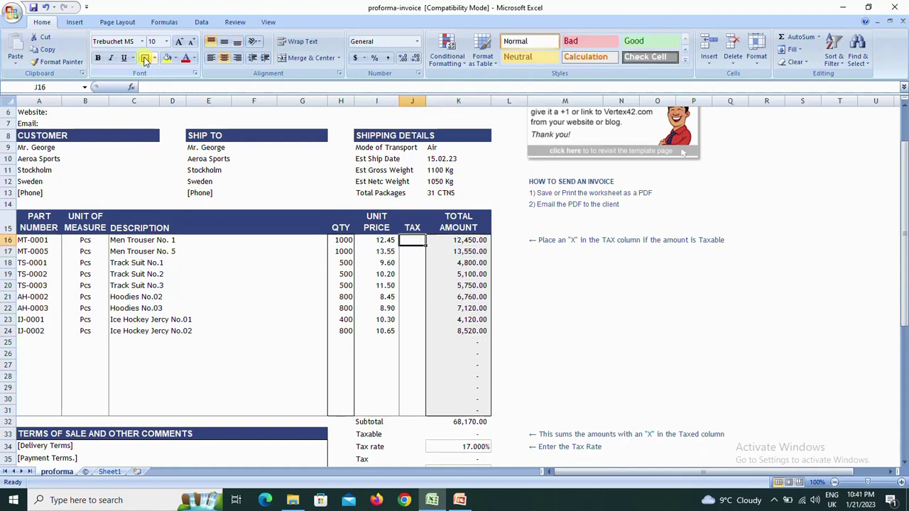
{"action": "type", "text": "X"}
{"action": "key", "text": "Return"}
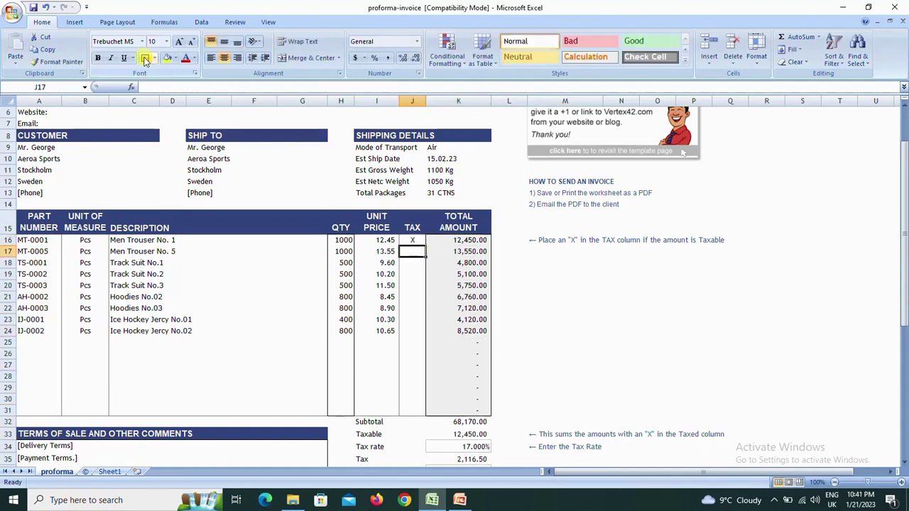
{"action": "left_click", "coordinate": [435, 460]}
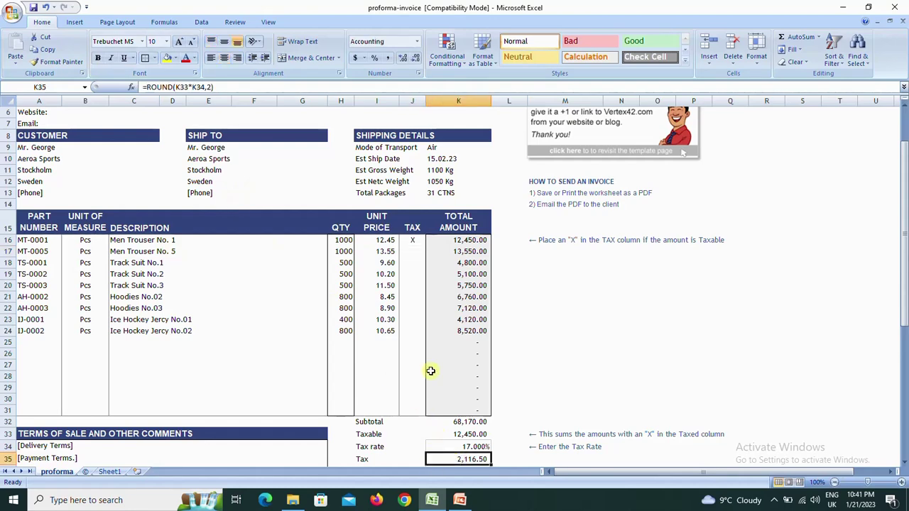
{"action": "left_click", "coordinate": [411, 241]}
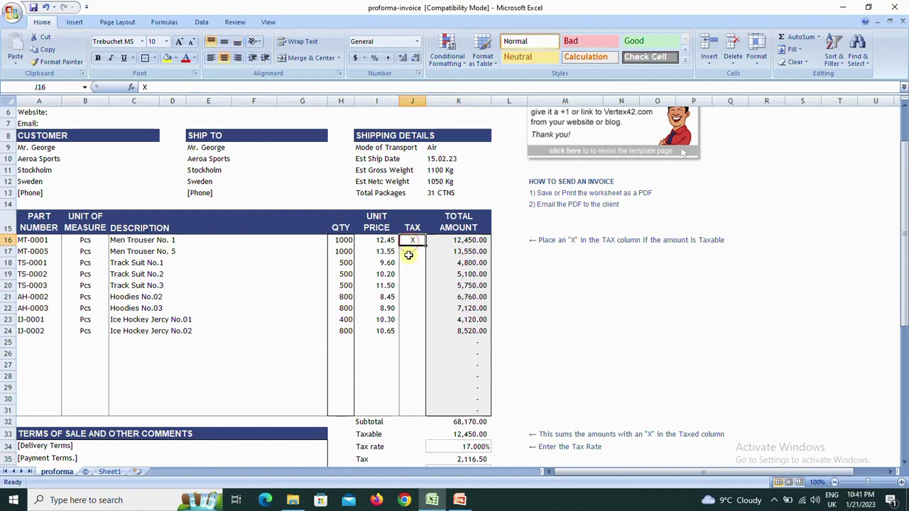
{"action": "left_click", "coordinate": [408, 254]}
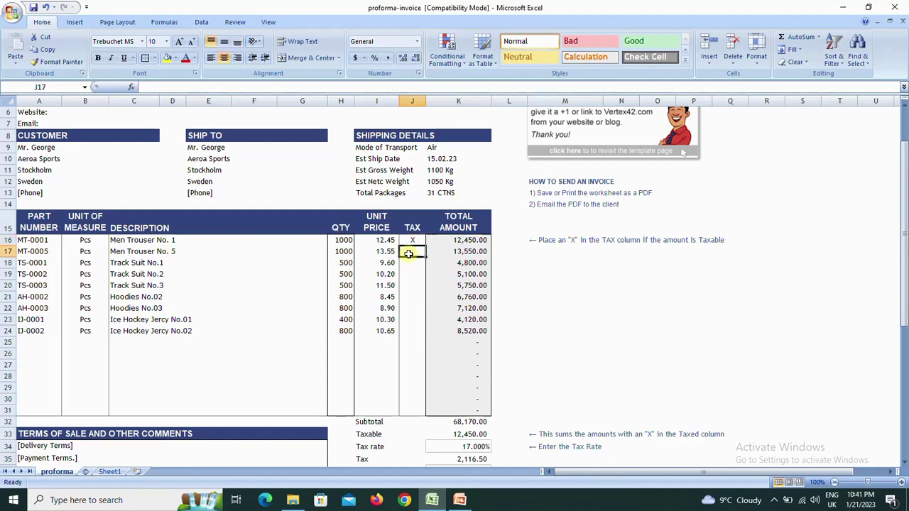
{"action": "type", "text": "X"}
{"action": "key", "text": "ctrl+Return"}
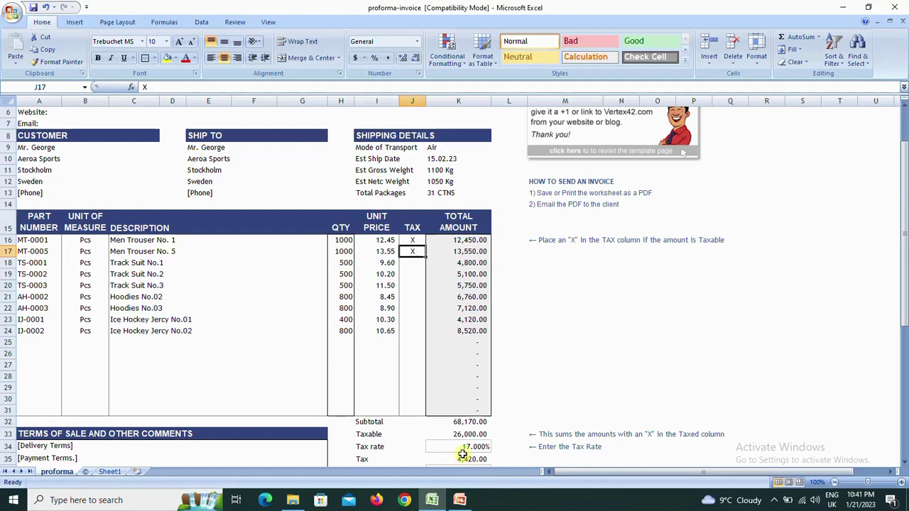
{"action": "left_click", "coordinate": [462, 457]}
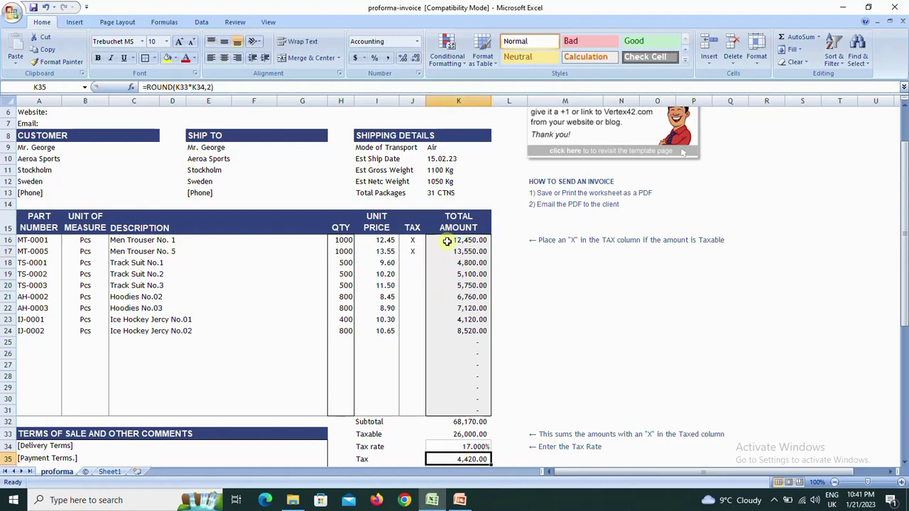
{"action": "left_click_drag", "start_coordinate": [446, 241], "coordinate": [449, 247]}
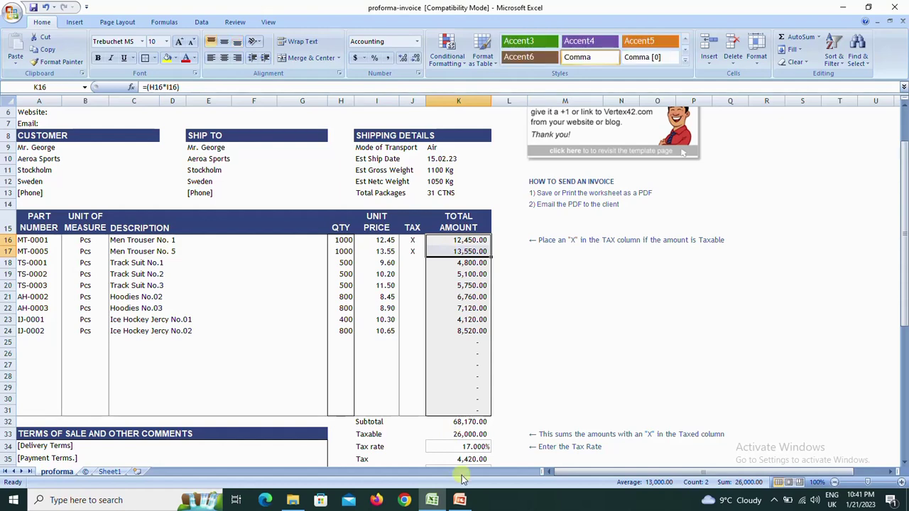
Copy the X tax mark to the remaining product lines, making Taxable 68,170.00
{"action": "left_click", "coordinate": [416, 251]}
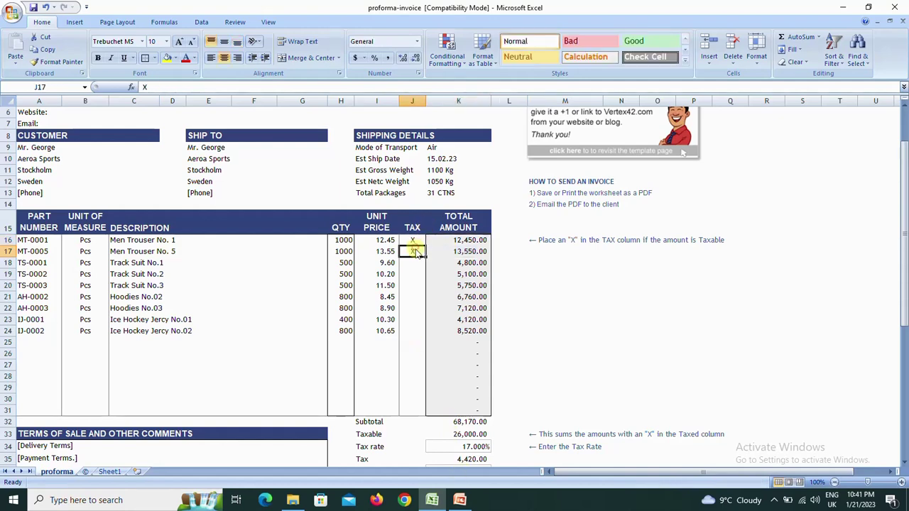
{"action": "key", "text": "ctrl+c"}
{"action": "key", "text": "Down"}
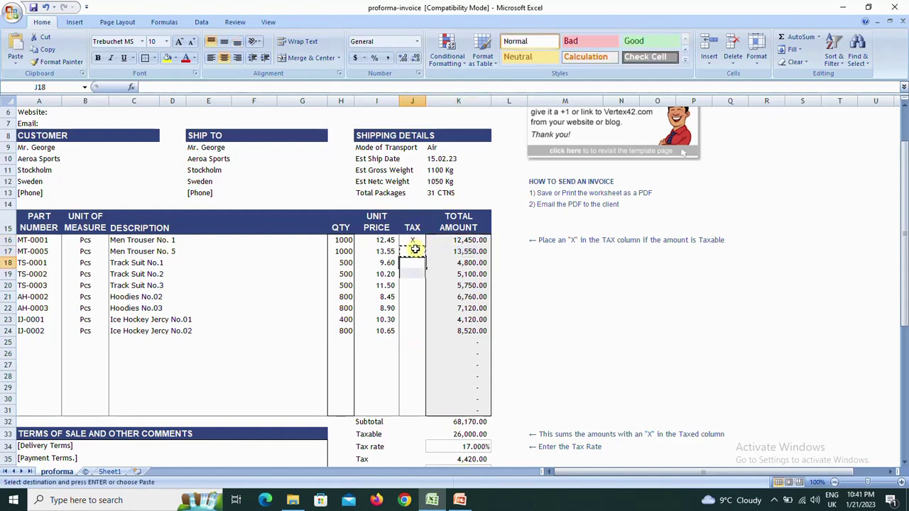
{"action": "key", "text": "shift+Down"}
{"action": "key", "text": "shift+Down"}
{"action": "key", "text": "shift+Down"}
{"action": "key", "text": "shift+Down"}
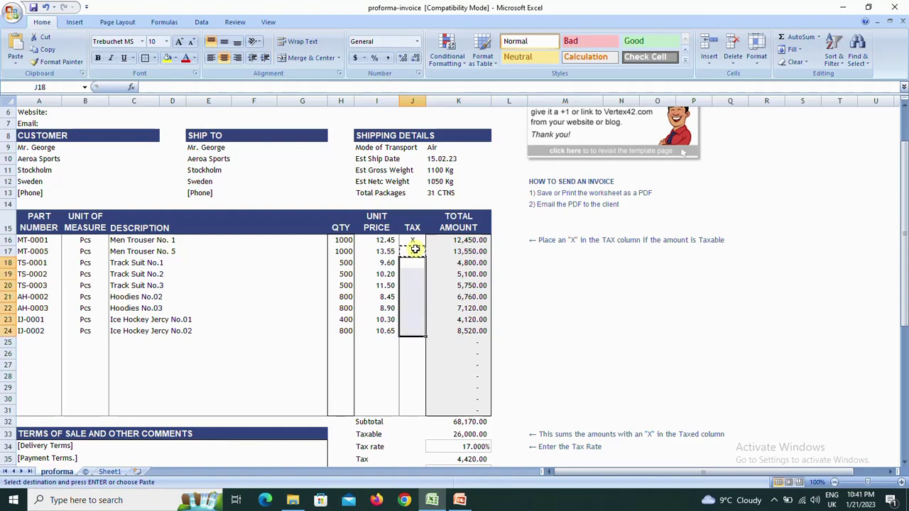
{"action": "key", "text": "ctrl+v"}
{"action": "key", "text": "Down"}
{"action": "key", "text": "Down"}
{"action": "key", "text": "Down"}
{"action": "key", "text": "Down"}
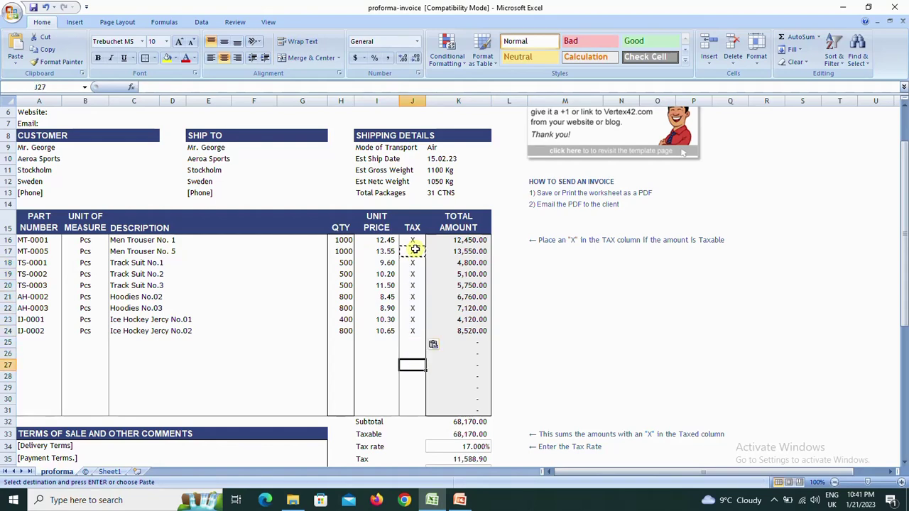
{"action": "key", "text": "Down"}
{"action": "key", "text": "Down"}
{"action": "key", "text": "Down"}
{"action": "key", "text": "Down"}
{"action": "key", "text": "Down"}
{"action": "key", "text": "Down"}
{"action": "key", "text": "Down"}
{"action": "key", "text": "Down"}
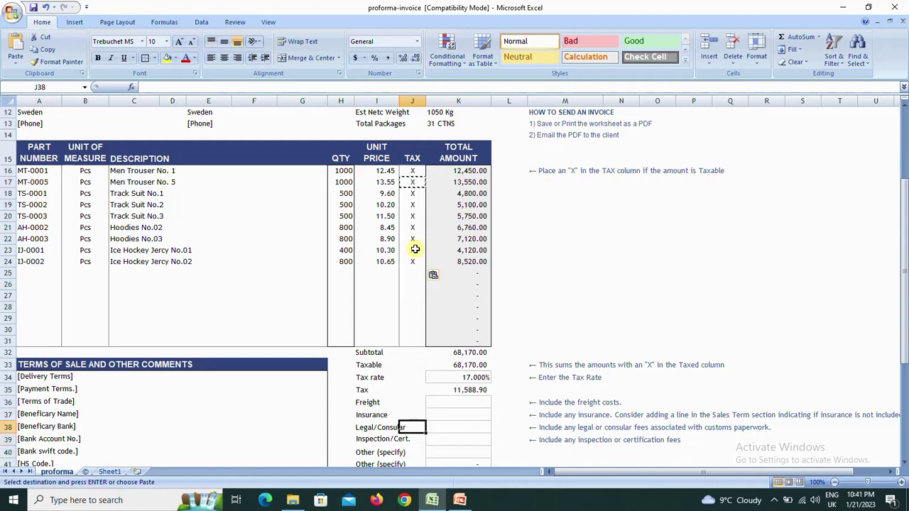
Enter Freight 2,200, Insurance 100, Legal/Consular 0 and Inspection/Cert. 70
{"action": "key", "text": "Up"}
{"action": "key", "text": "Up"}
{"action": "key", "text": "Right"}
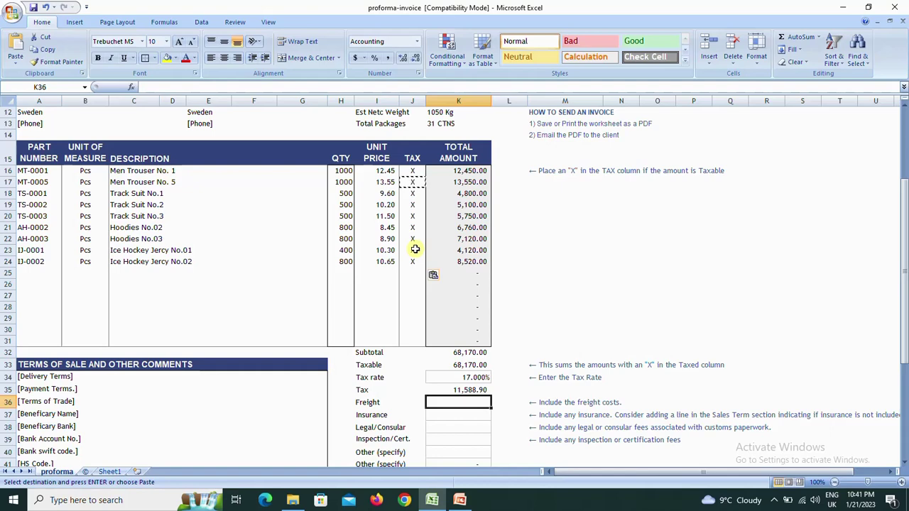
{"action": "type", "text": "22"}
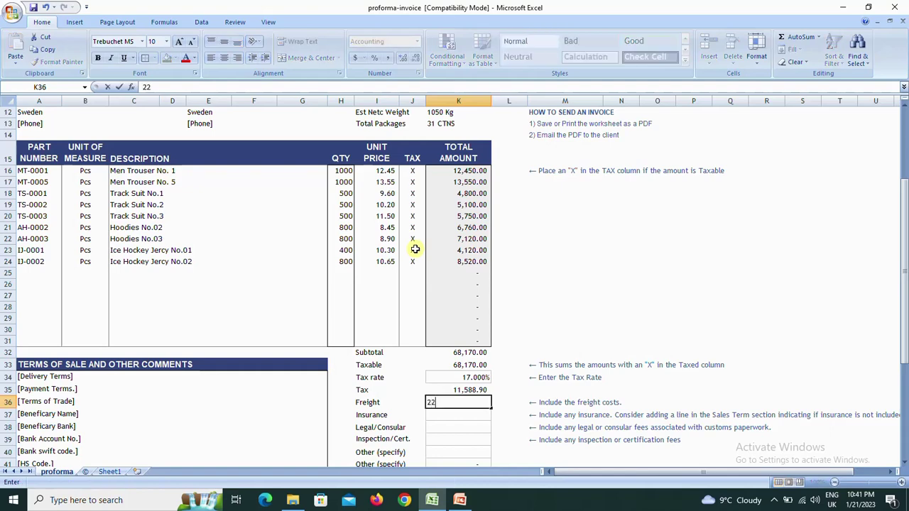
{"action": "type", "text": ",200"}
{"action": "key", "text": "Return"}
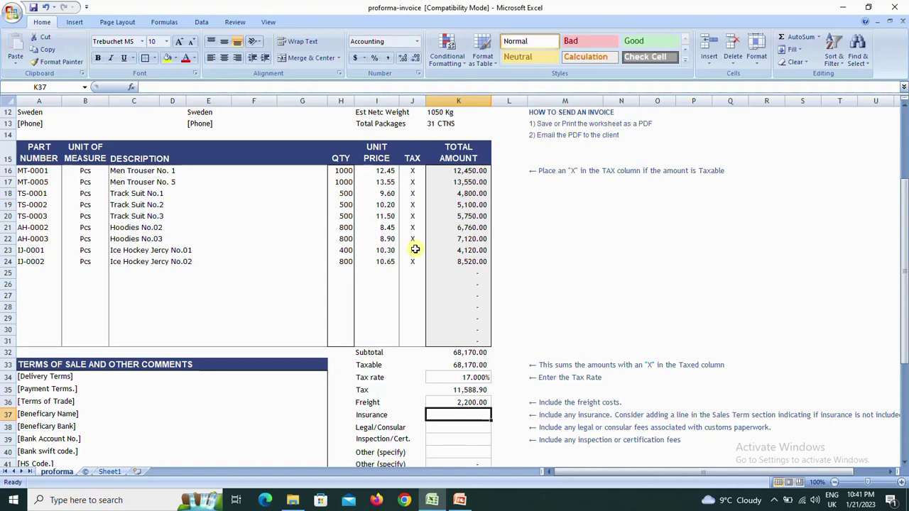
{"action": "type", "text": "2"}
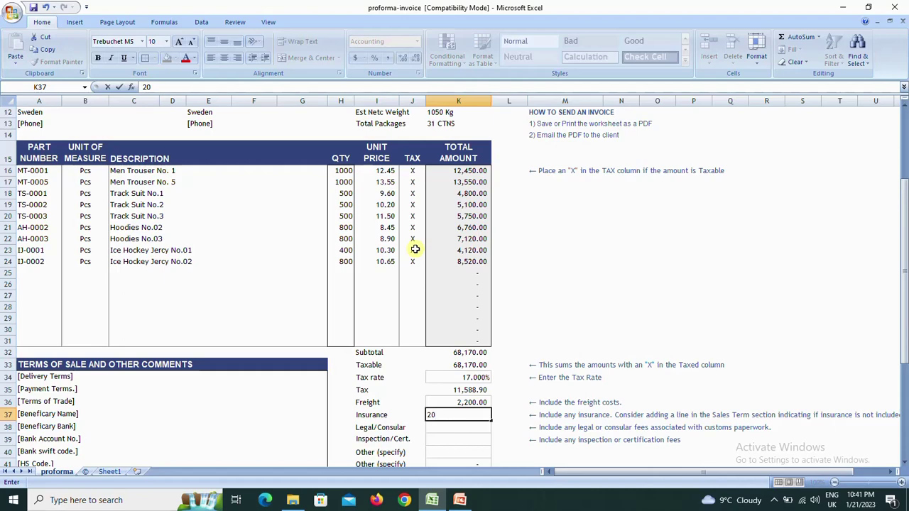
{"action": "type", "text": "00"}
{"action": "key", "text": "Return"}
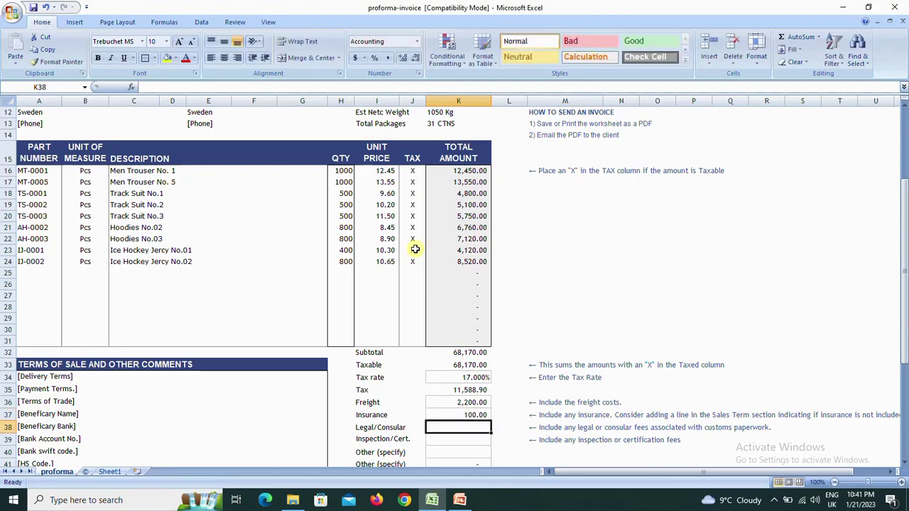
{"action": "key", "text": "Return"}
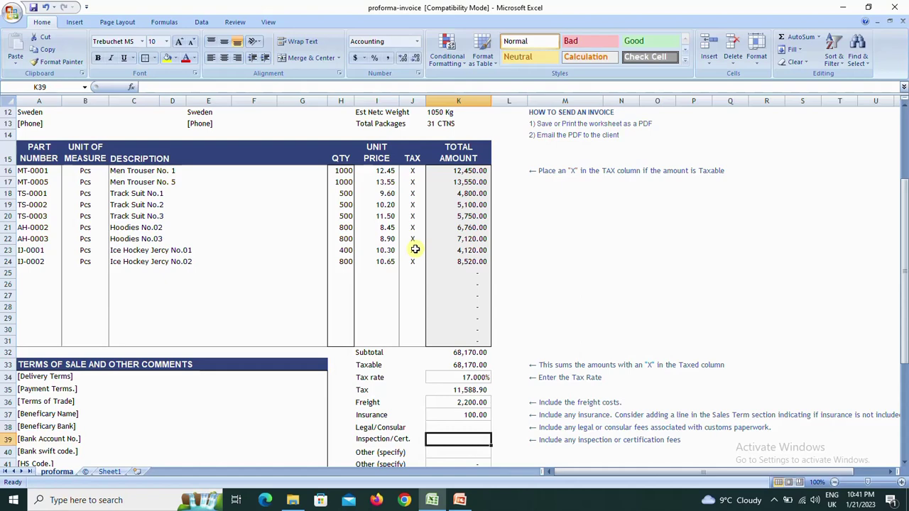
{"action": "type", "text": "70"}
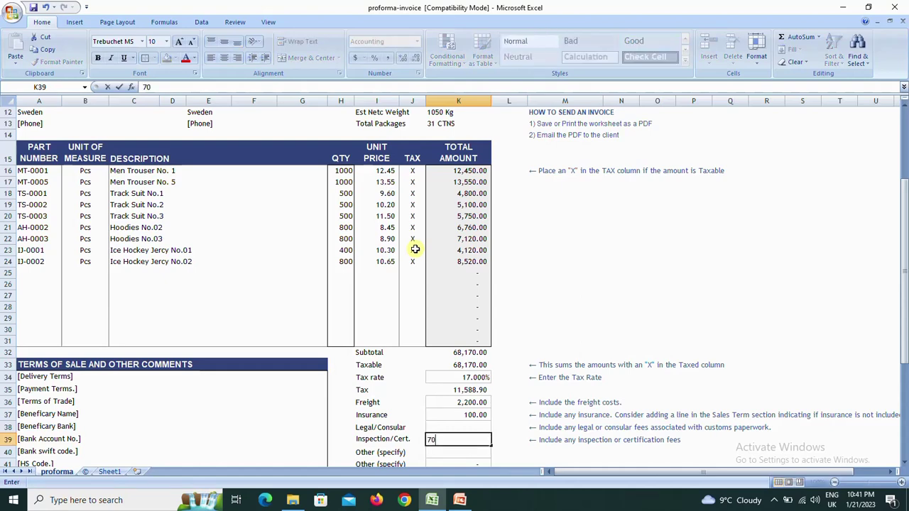
{"action": "key", "text": "Return"}
{"action": "key", "text": "Up"}
{"action": "key", "text": "Up"}
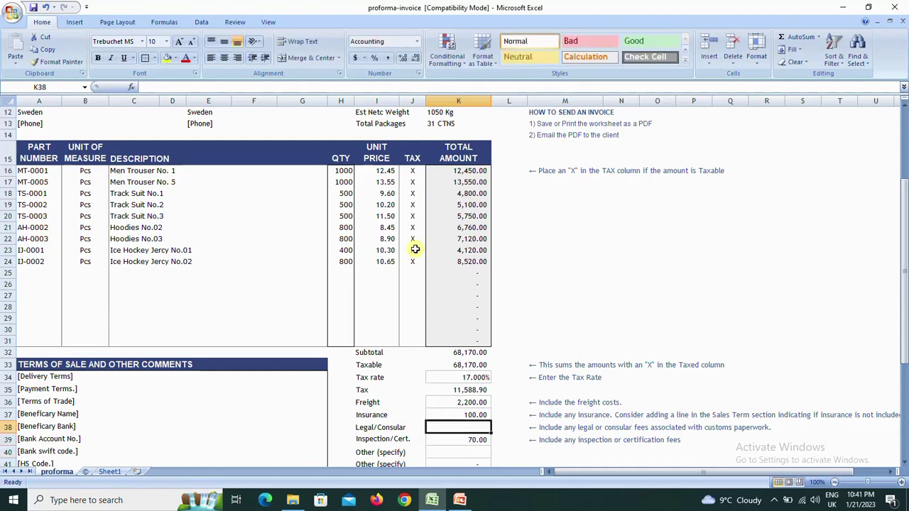
{"action": "type", "text": "0"}
{"action": "key", "text": "Up"}
{"action": "key", "text": "Left"}
{"action": "key", "text": "Left"}
Set delivery terms '15 Days from Date of AWB', payment terms 'L/C at sight' and trade terms CFR
{"action": "key", "text": "Left"}
{"action": "key", "text": "Left"}
{"action": "key", "text": "Left"}
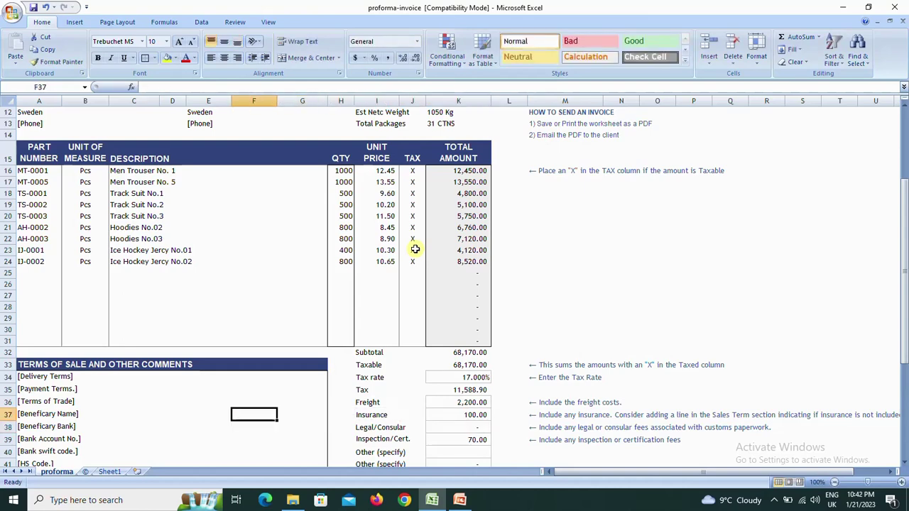
{"action": "key", "text": "Left"}
{"action": "key", "text": "Up"}
{"action": "key", "text": "Up"}
{"action": "key", "text": "Up"}
{"action": "key", "text": "Left"}
{"action": "key", "text": "Left"}
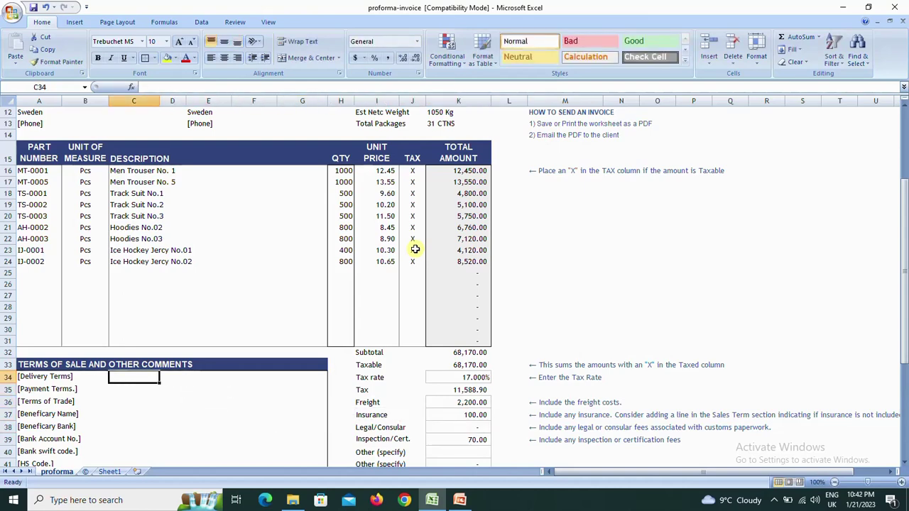
{"action": "key", "text": "Left"}
{"action": "key", "text": "Left"}
{"action": "key", "text": "Right"}
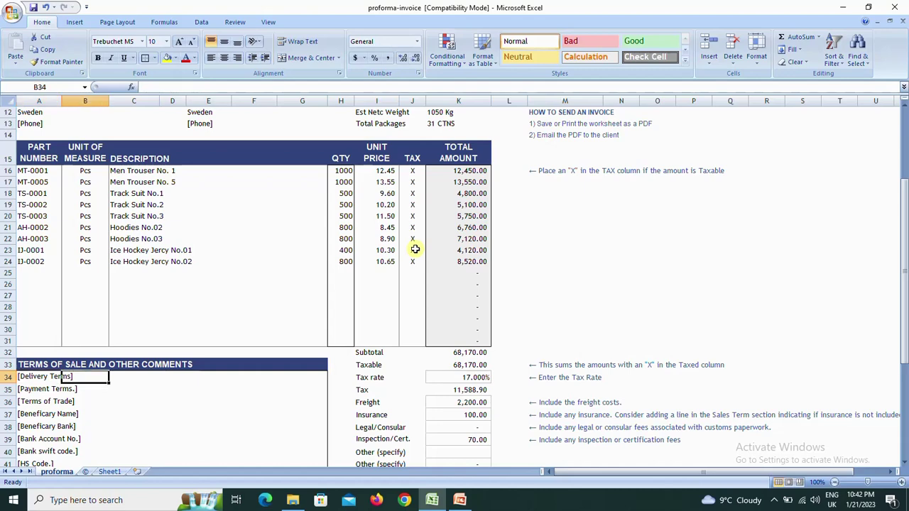
{"action": "key", "text": "Right"}
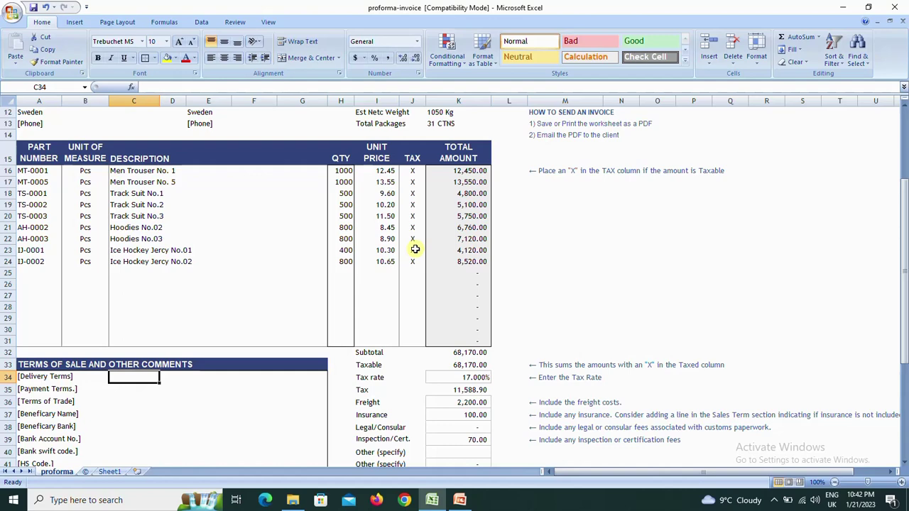
{"action": "key", "text": "Down"}
{"action": "key", "text": "Up"}
{"action": "key", "text": "Left"}
{"action": "key", "text": "Right"}
{"action": "type", "text": "1"}
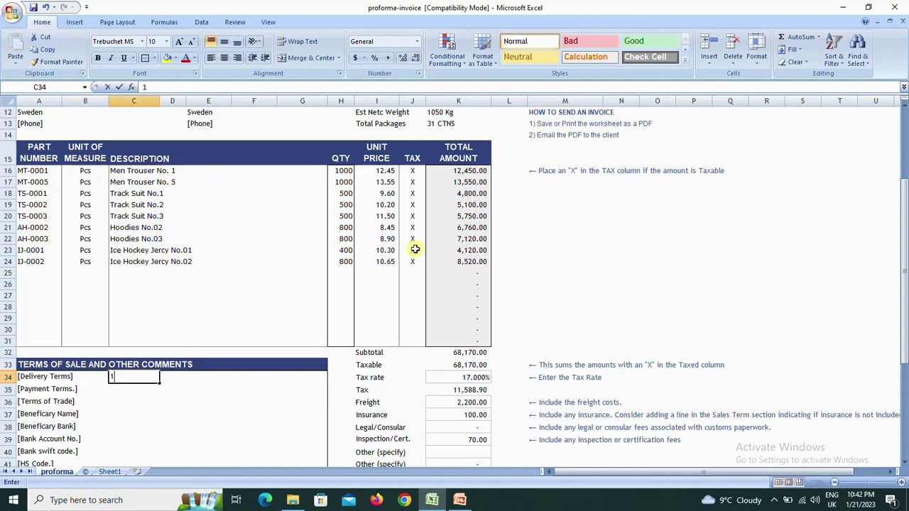
{"action": "type", "text": "5 Da"}
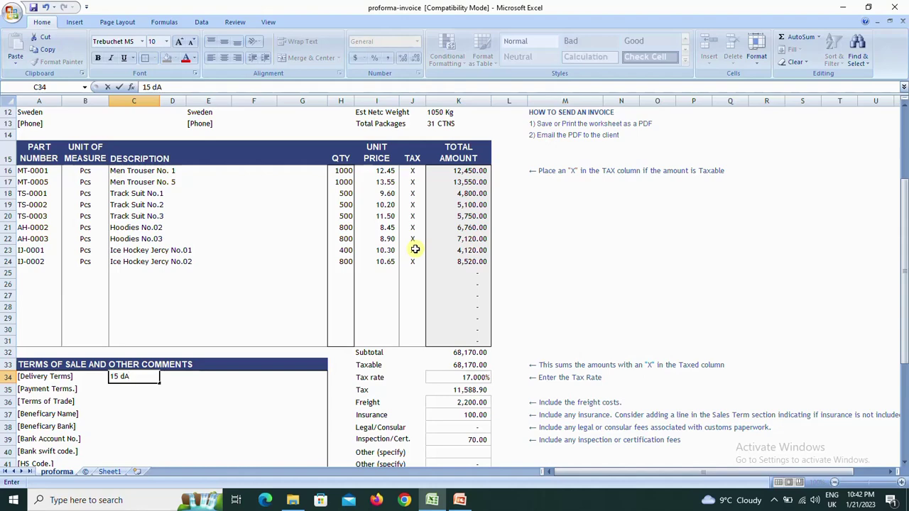
{"action": "type", "text": "ys from"}
{"action": "type", "text": " Date of "}
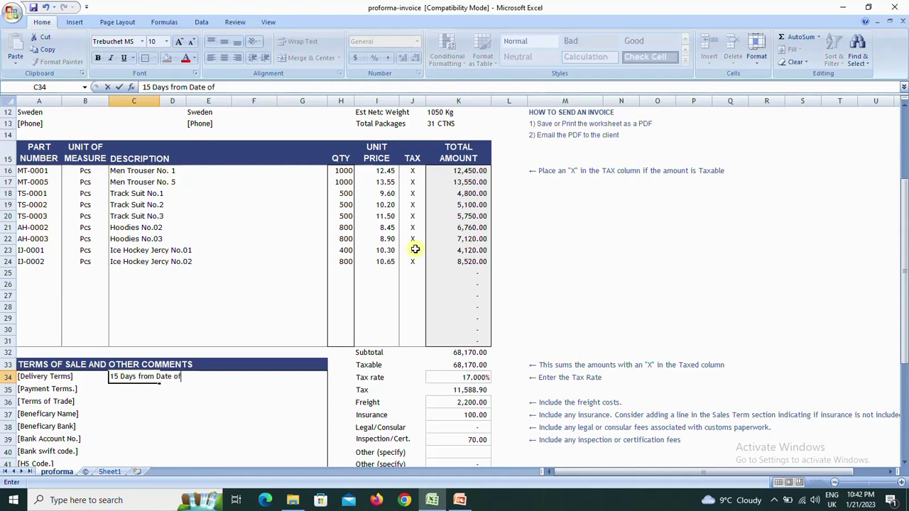
{"action": "type", "text": "AWB"}
{"action": "key", "text": "Return"}
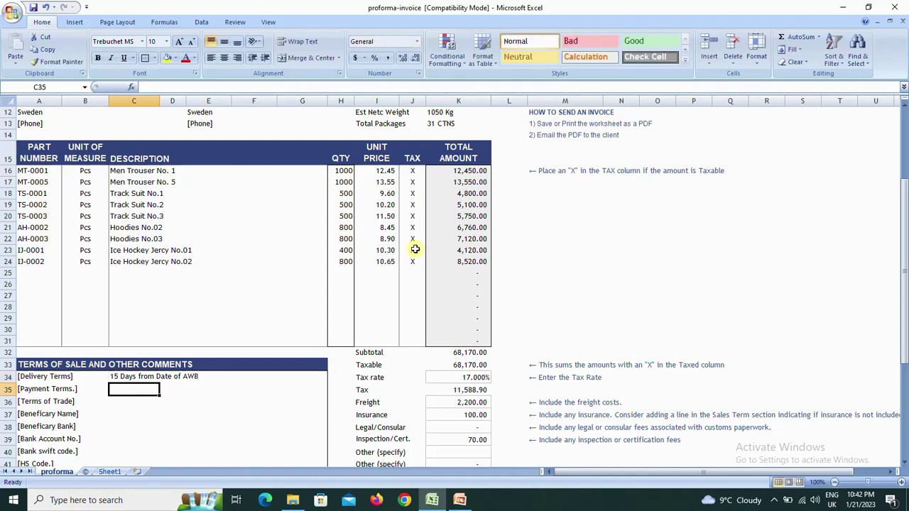
{"action": "type", "text": "L/C"}
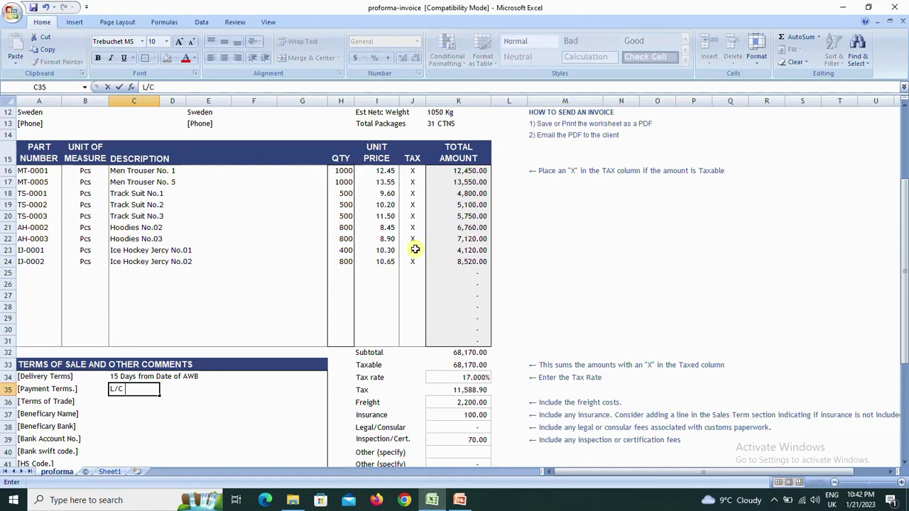
{"action": "type", "text": " at si"}
{"action": "type", "text": "ght"}
{"action": "key", "text": "Return"}
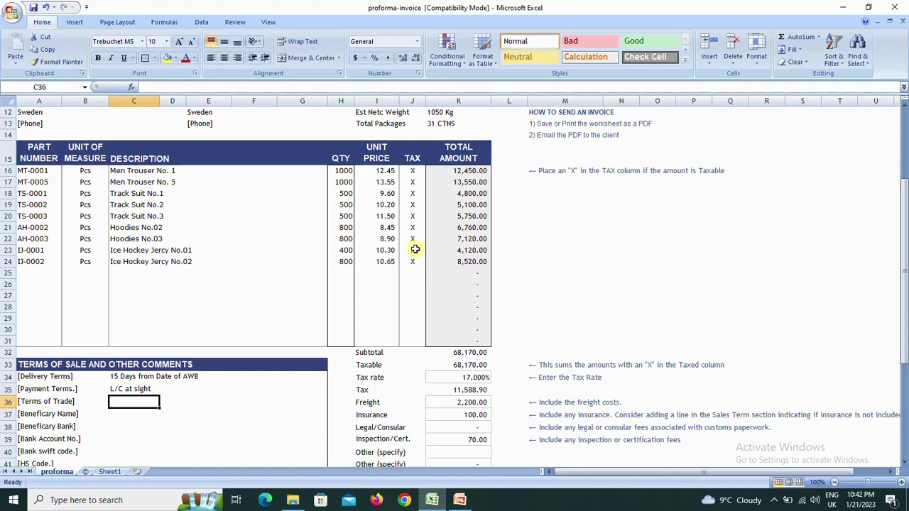
{"action": "type", "text": "CFR"}
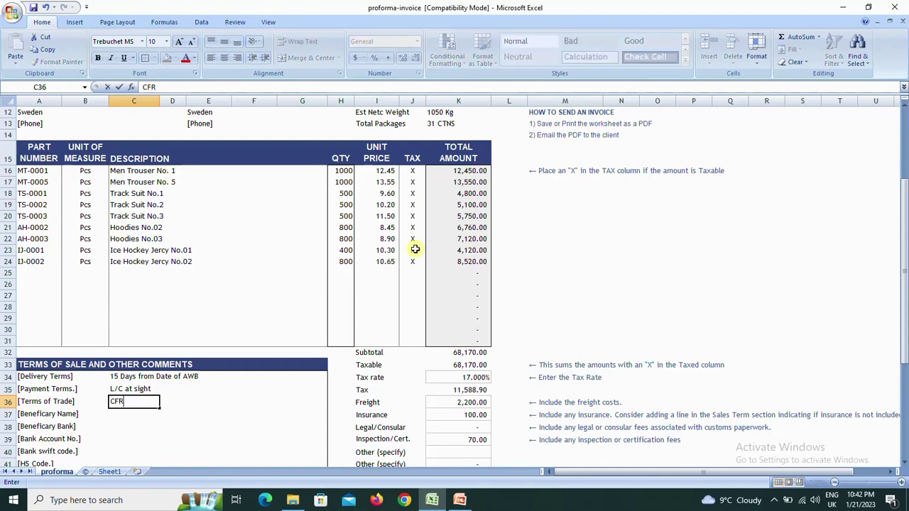
{"action": "key", "text": "ctrl+Return"}
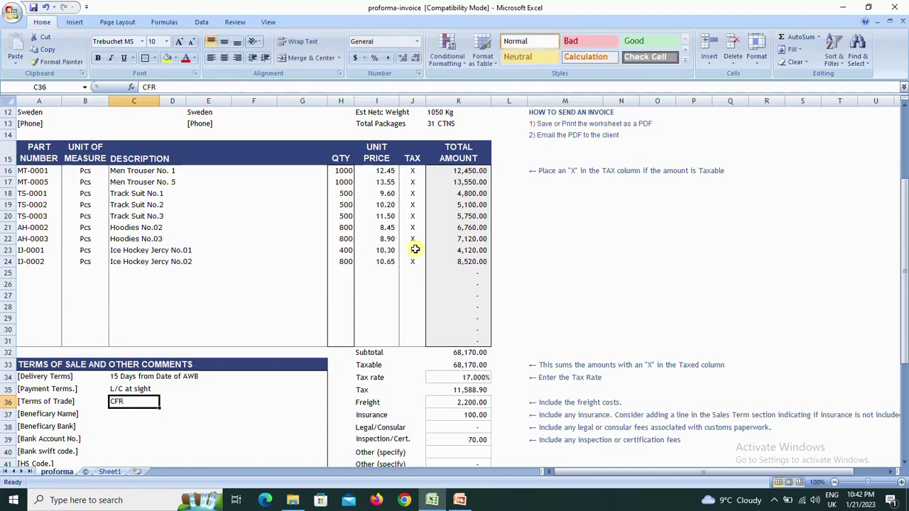
Enter beneficiary JS Sportswear Limited, bank MCB, and X placeholders for account number and swift code
{"action": "key", "text": "Down"}
{"action": "type", "text": "J"}
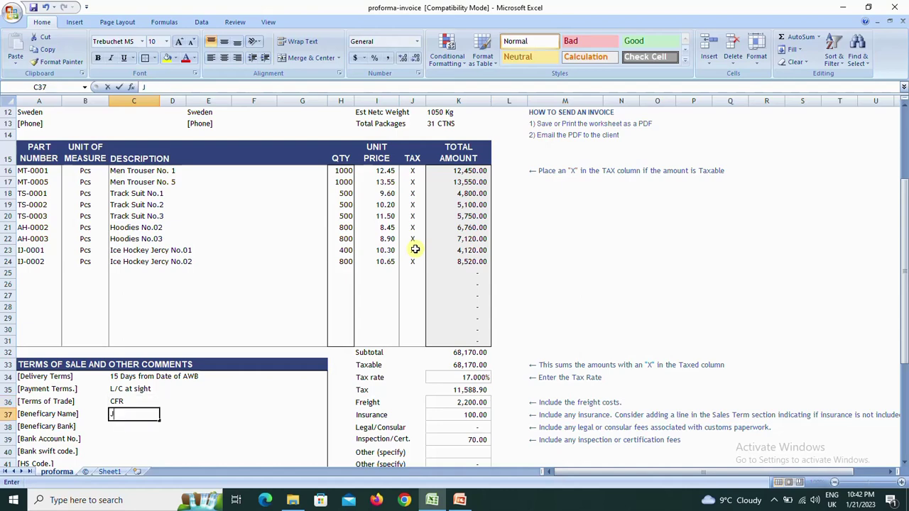
{"action": "type", "text": "S Spoertswea"}
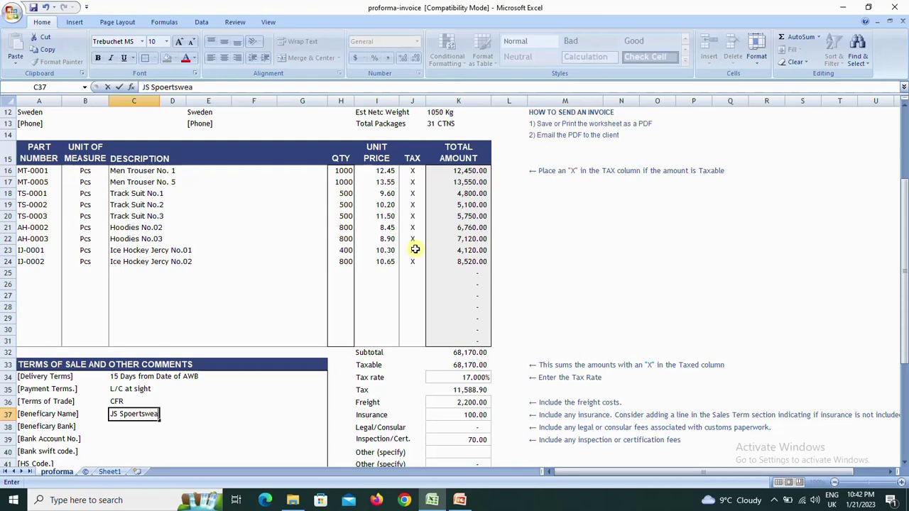
{"action": "type", "text": "r Limited"}
{"action": "key", "text": "Return"}
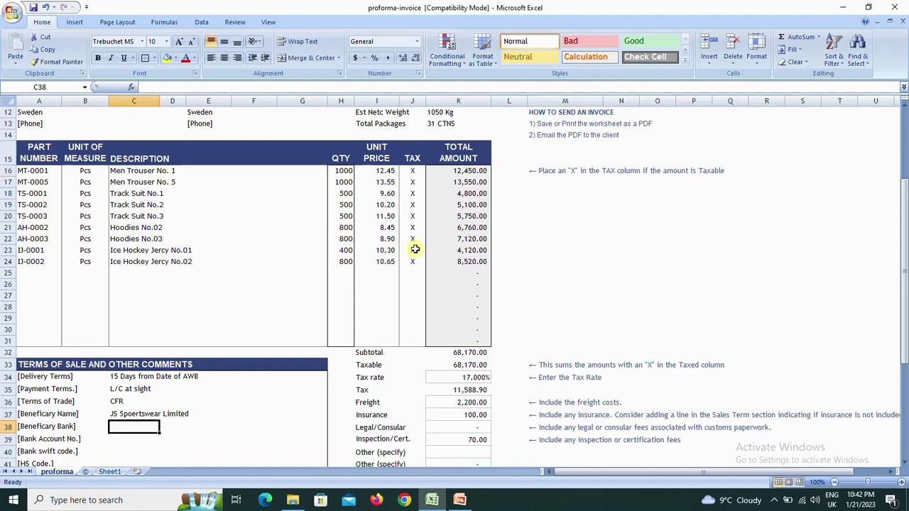
{"action": "type", "text": "MC"}
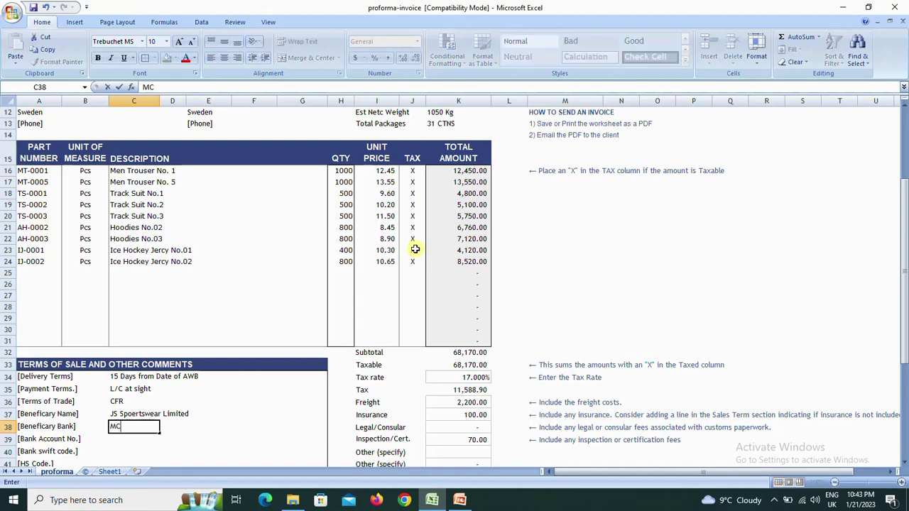
{"action": "type", "text": "B"}
{"action": "key", "text": "Return"}
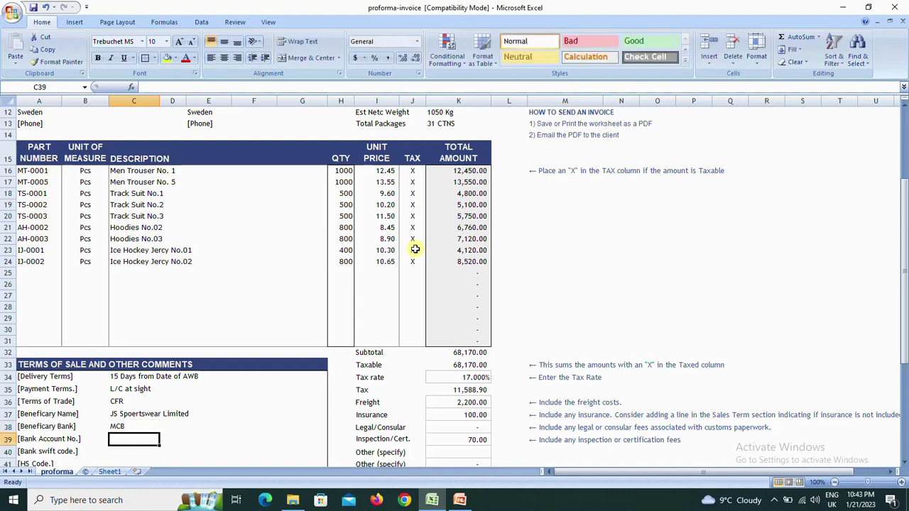
{"action": "type", "text": "XXXXXXXXXXXXXXXX"}
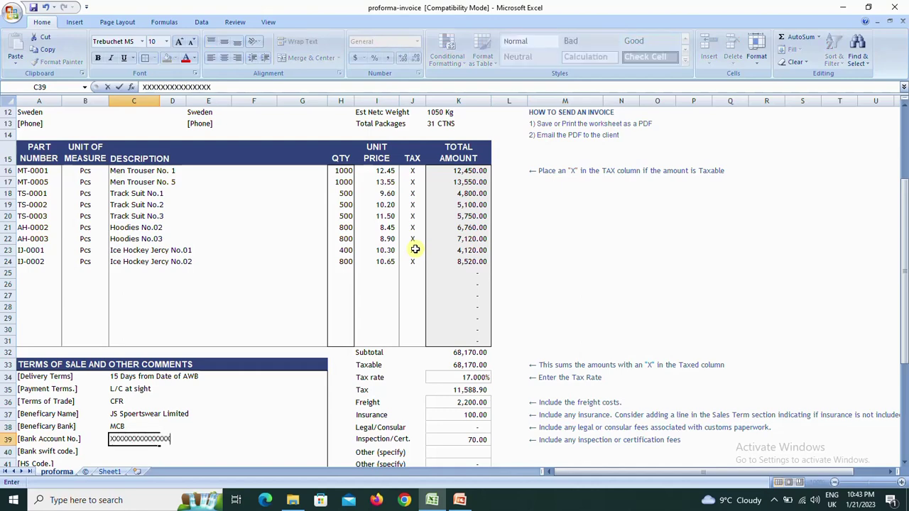
{"action": "key", "text": "Return"}
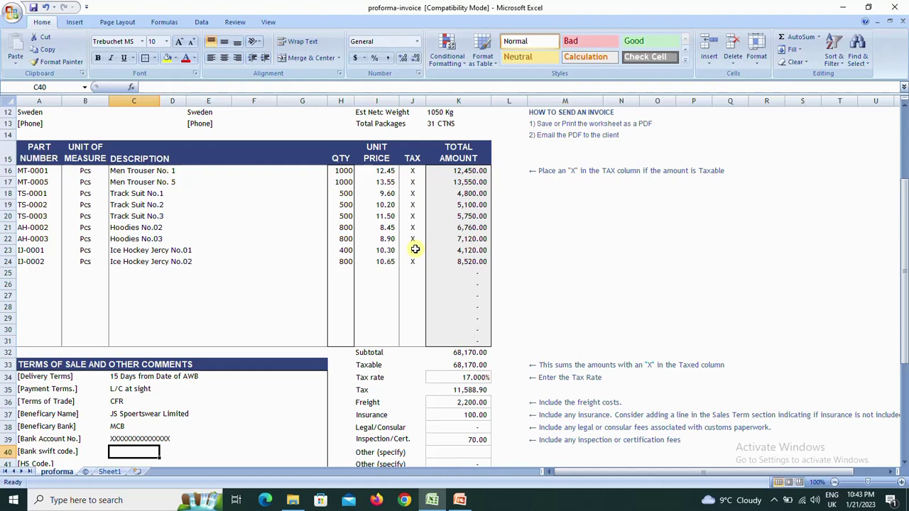
{"action": "type", "text": "XXXXXXX"}
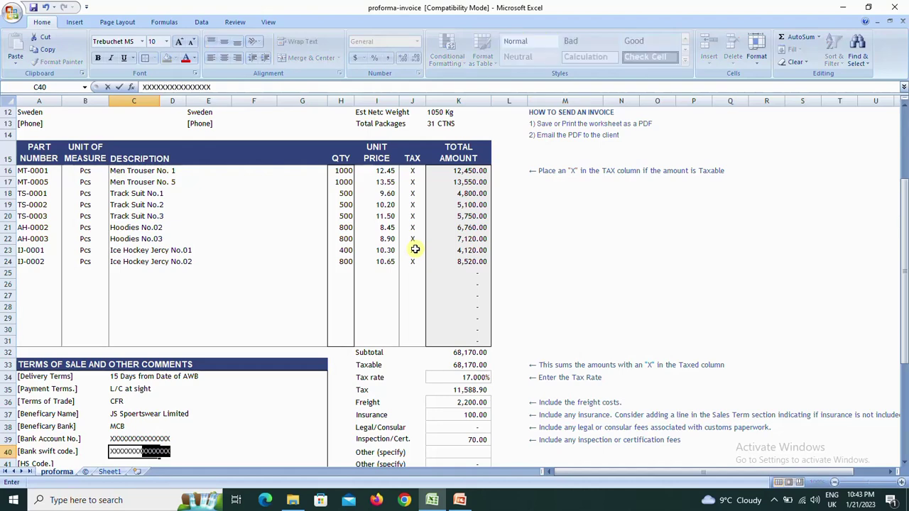
{"action": "type", "text": "X"}
{"action": "key", "text": "Return"}
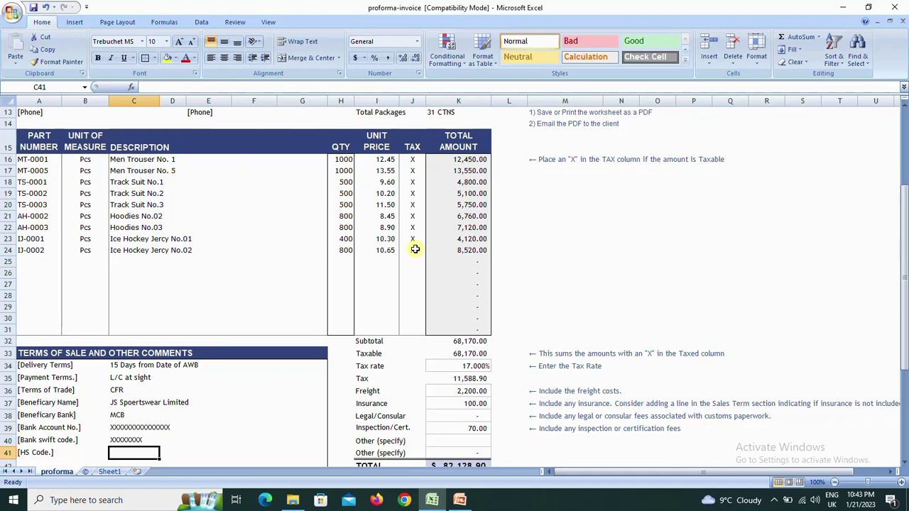
Enter Pakistan as the country of origin in C46
{"action": "key", "text": "Up"}
{"action": "key", "text": "Up"}
{"action": "key", "text": "Up"}
{"action": "key", "text": "Up"}
{"action": "key", "text": "Up"}
{"action": "key", "text": "Up"}
{"action": "key", "text": "Up"}
{"action": "key", "text": "Up"}
{"action": "key", "text": "Up"}
{"action": "key", "text": "Up"}
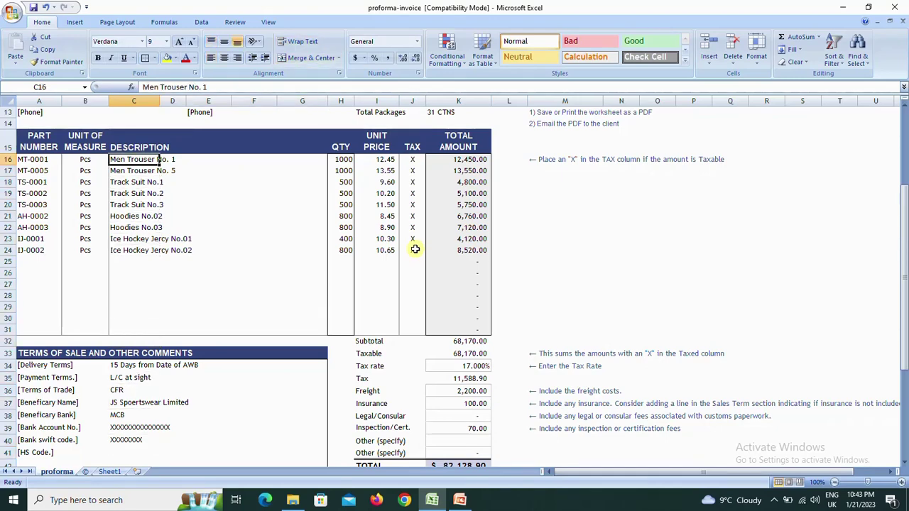
{"action": "key", "text": "Down"}
{"action": "key", "text": "Down"}
{"action": "key", "text": "Down"}
{"action": "key", "text": "Down"}
{"action": "key", "text": "Down"}
{"action": "key", "text": "Down"}
{"action": "key", "text": "Down"}
{"action": "key", "text": "Down"}
{"action": "key", "text": "Down"}
{"action": "key", "text": "Down"}
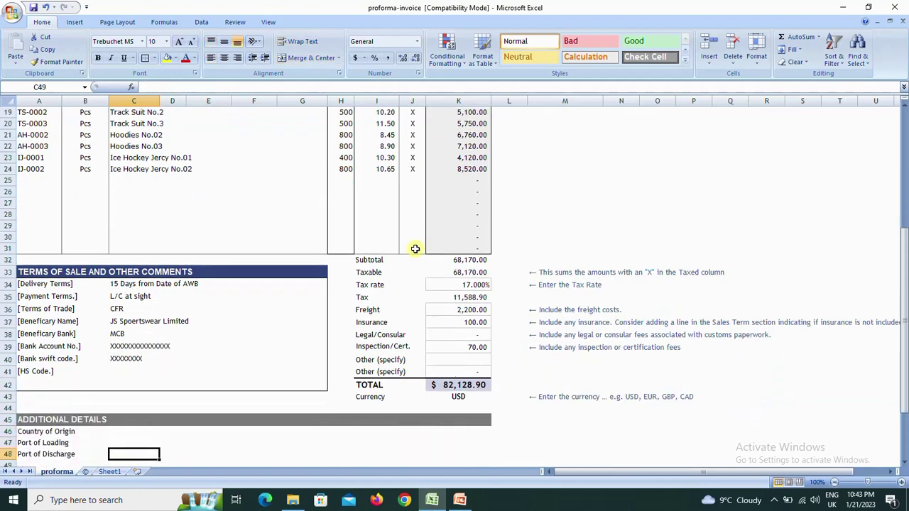
{"action": "key", "text": "Down"}
{"action": "key", "text": "Up"}
{"action": "key", "text": "Up"}
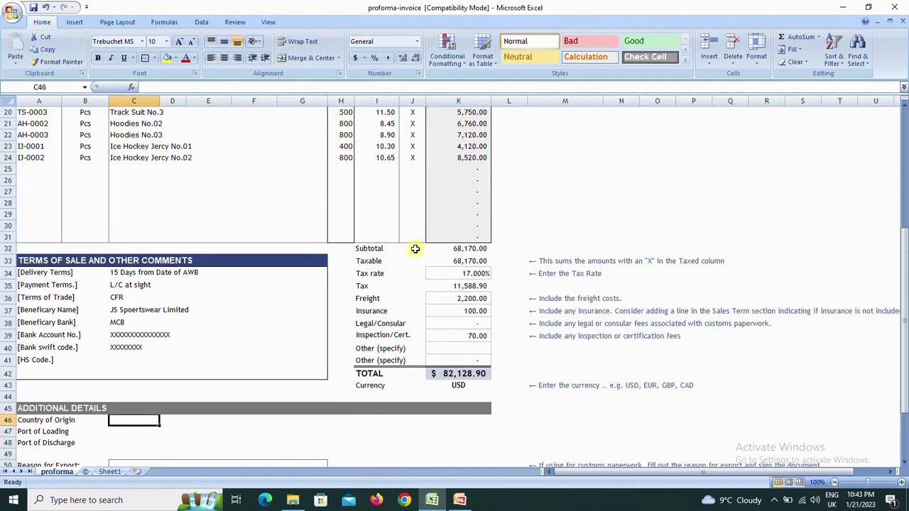
{"action": "type", "text": "p"}
{"action": "key", "text": "BackSpace"}
{"action": "type", "text": "P"}
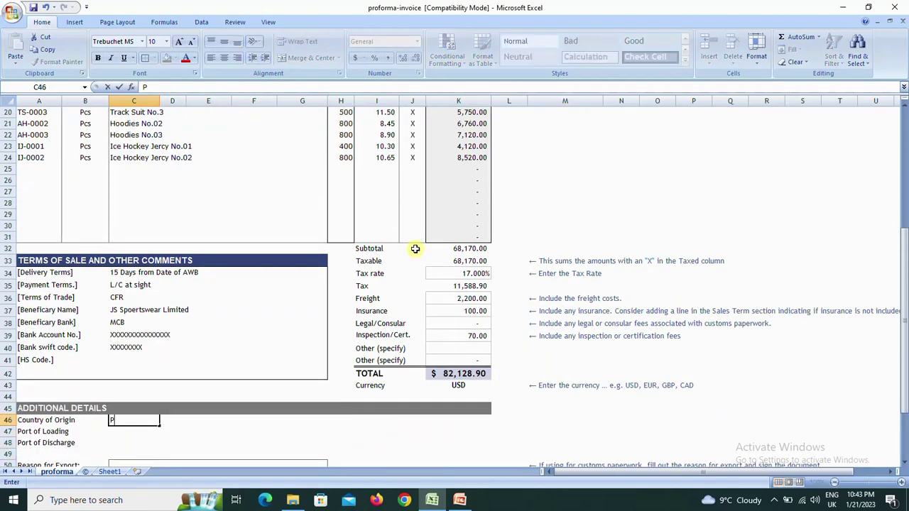
{"action": "type", "text": "aki"}
{"action": "type", "text": "stan"}
{"action": "key", "text": "Return"}
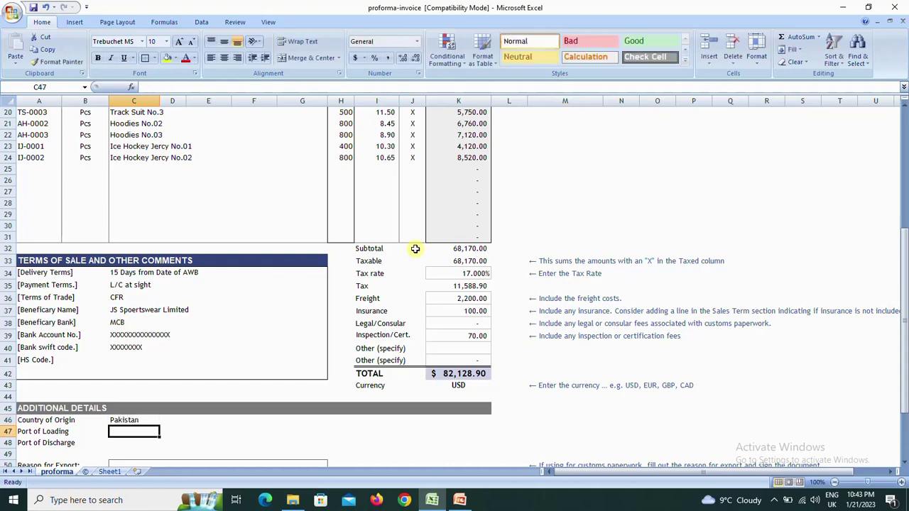
Enter Sialkot as the port of loading and type Stockolm as the port of discharge
{"action": "type", "text": "S"}
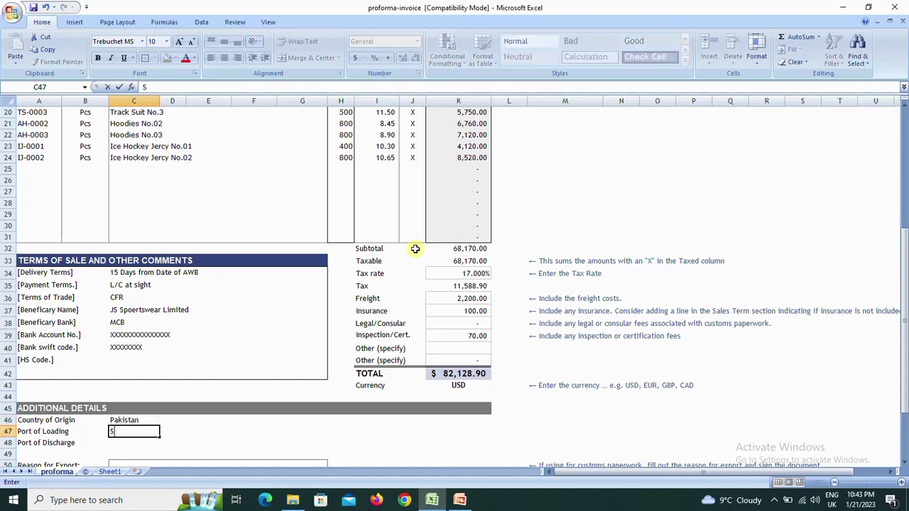
{"action": "type", "text": "ialkot"}
{"action": "key", "text": "Return"}
{"action": "type", "text": "Stoc"}
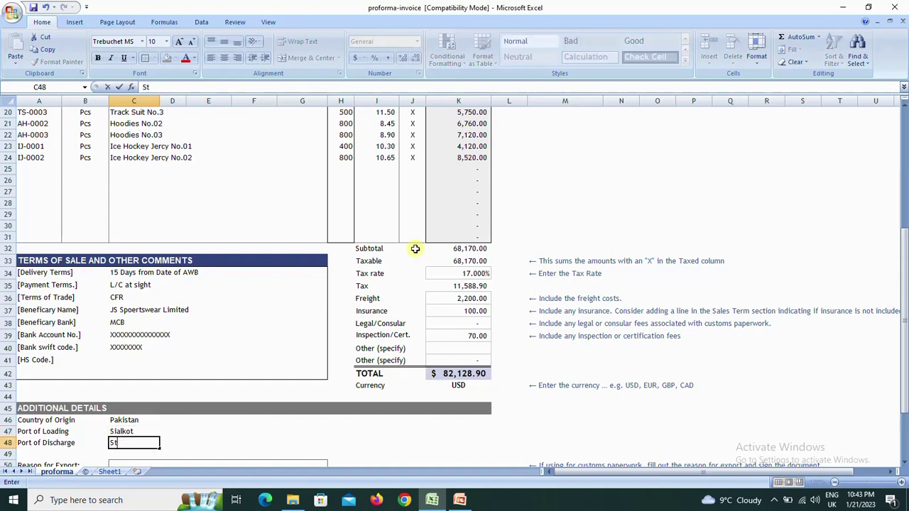
{"action": "type", "text": "o"}
{"action": "type", "text": "lm"}
Confirm Stockolm as the port of discharge and move down into the signature block
{"action": "key", "text": "Return"}
{"action": "key", "text": "Return"}
{"action": "key", "text": "Return"}
{"action": "key", "text": "Down"}
{"action": "key", "text": "Down"}
{"action": "key", "text": "Down"}
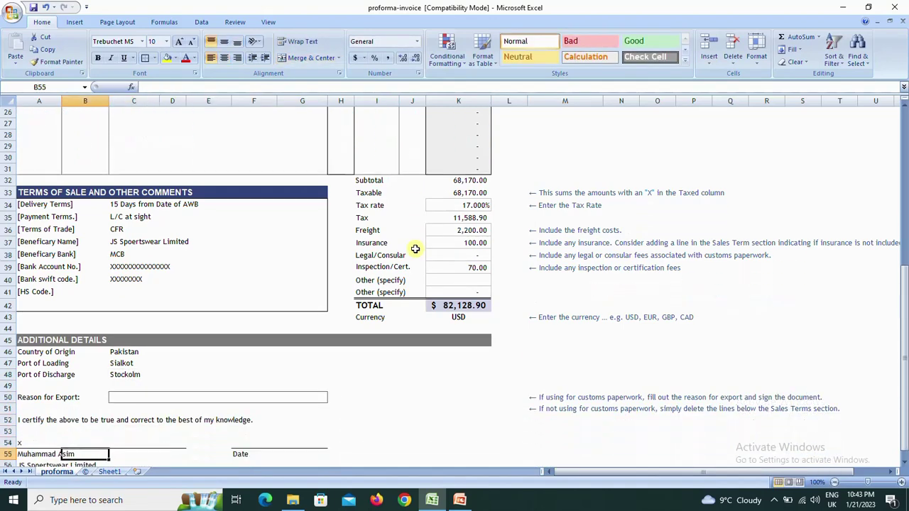
{"action": "key", "text": "Left"}
{"action": "key", "text": "Left"}
{"action": "key", "text": "Down"}
{"action": "key", "text": "Down"}
{"action": "key", "text": "Up"}
{"action": "key", "text": "Up"}
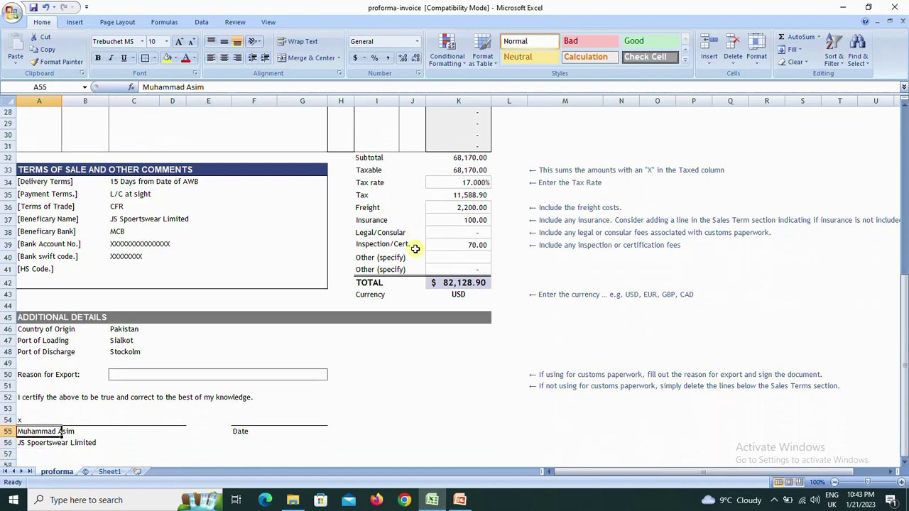
{"action": "key", "text": "Down"}
{"action": "key", "text": "Right"}
{"action": "key", "text": "Right"}
{"action": "key", "text": "Right"}
{"action": "key", "text": "Right"}
Move up past the signature line to column A of the row above it
{"action": "key", "text": "Up"}
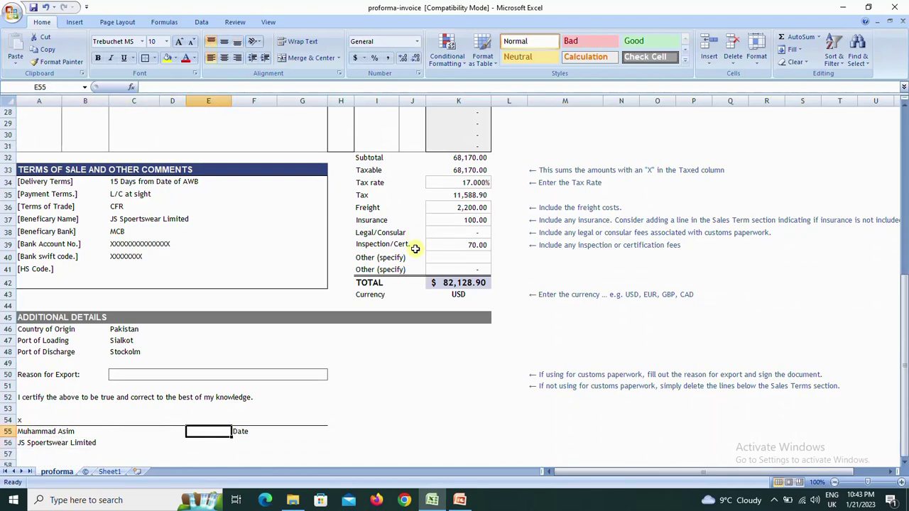
{"action": "key", "text": "Up"}
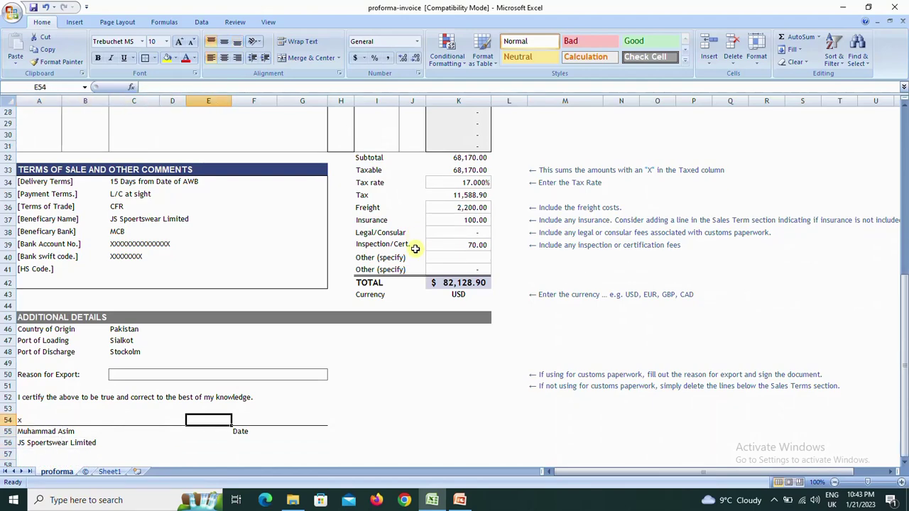
{"action": "key", "text": "Left"}
{"action": "key", "text": "Up"}
{"action": "key", "text": "Left"}
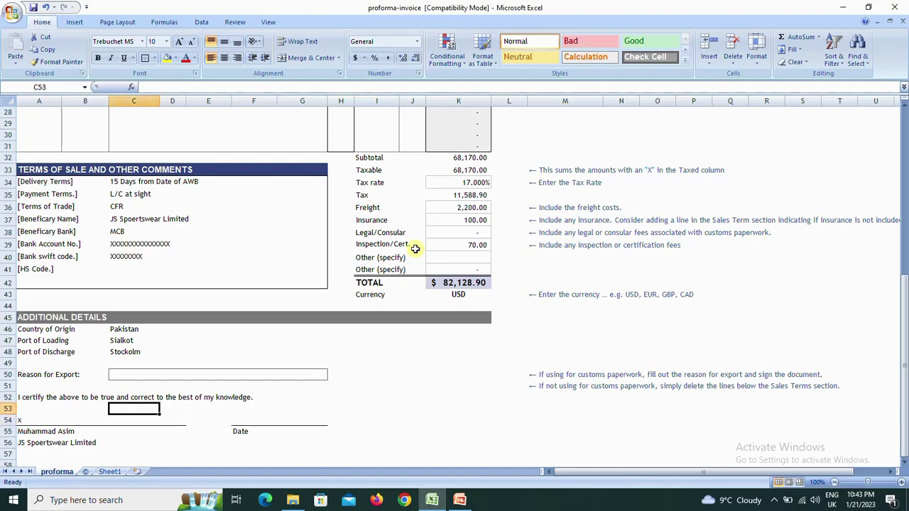
{"action": "key", "text": "Left"}
{"action": "key", "text": "Left"}
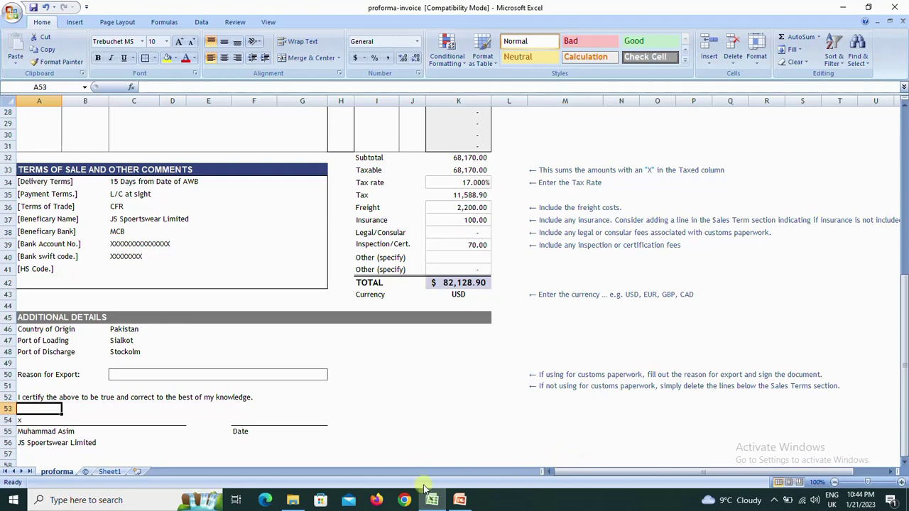
{"action": "mouse_move", "coordinate": [434, 501]}
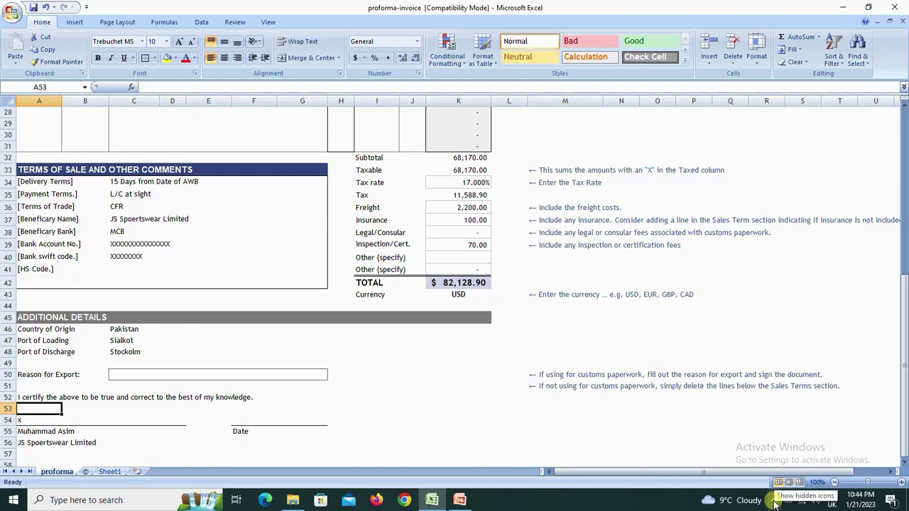
{"action": "left_click", "coordinate": [775, 502]}
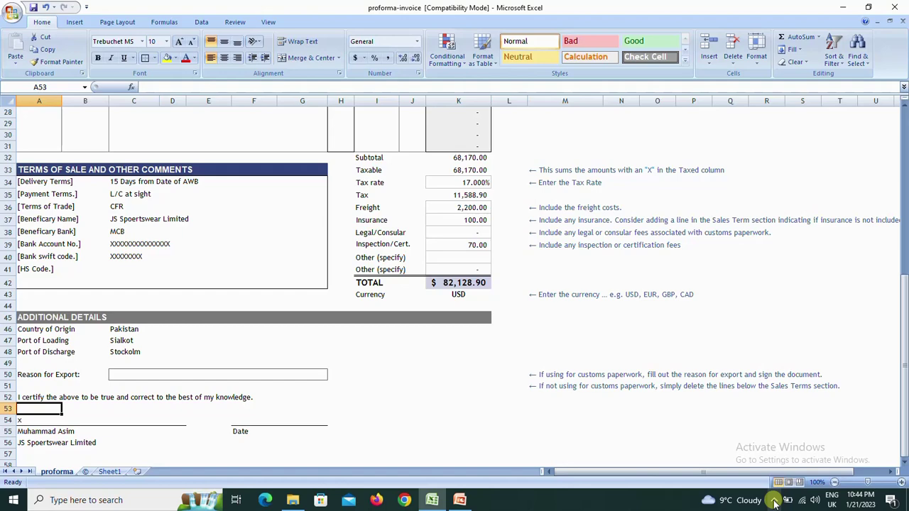
{"action": "left_click", "coordinate": [774, 501]}
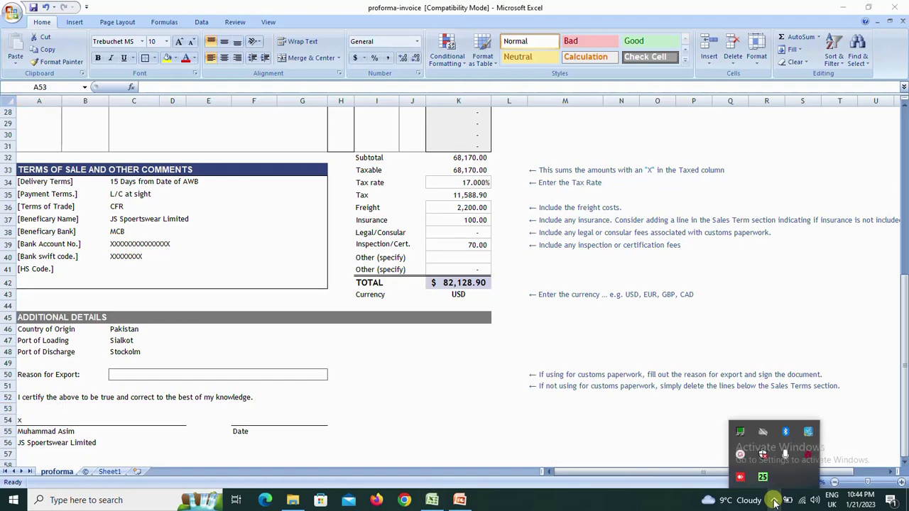
{"action": "left_click", "coordinate": [741, 455]}
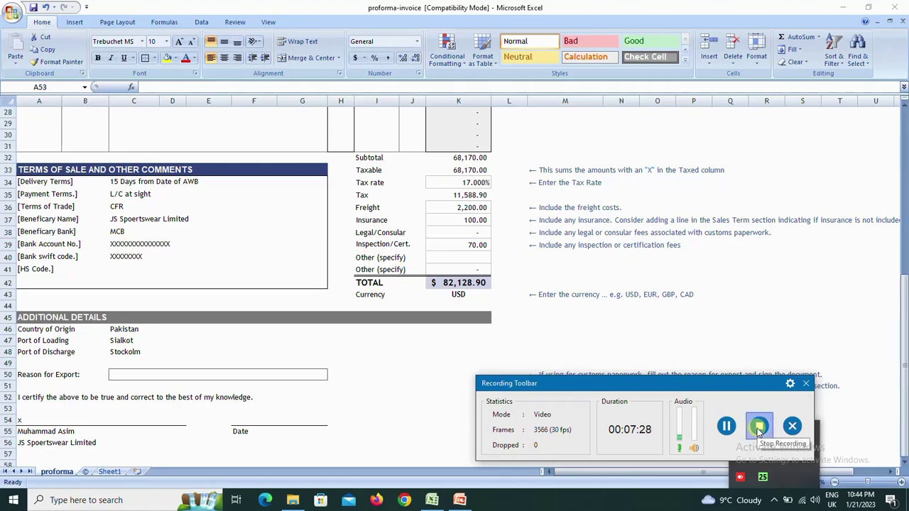